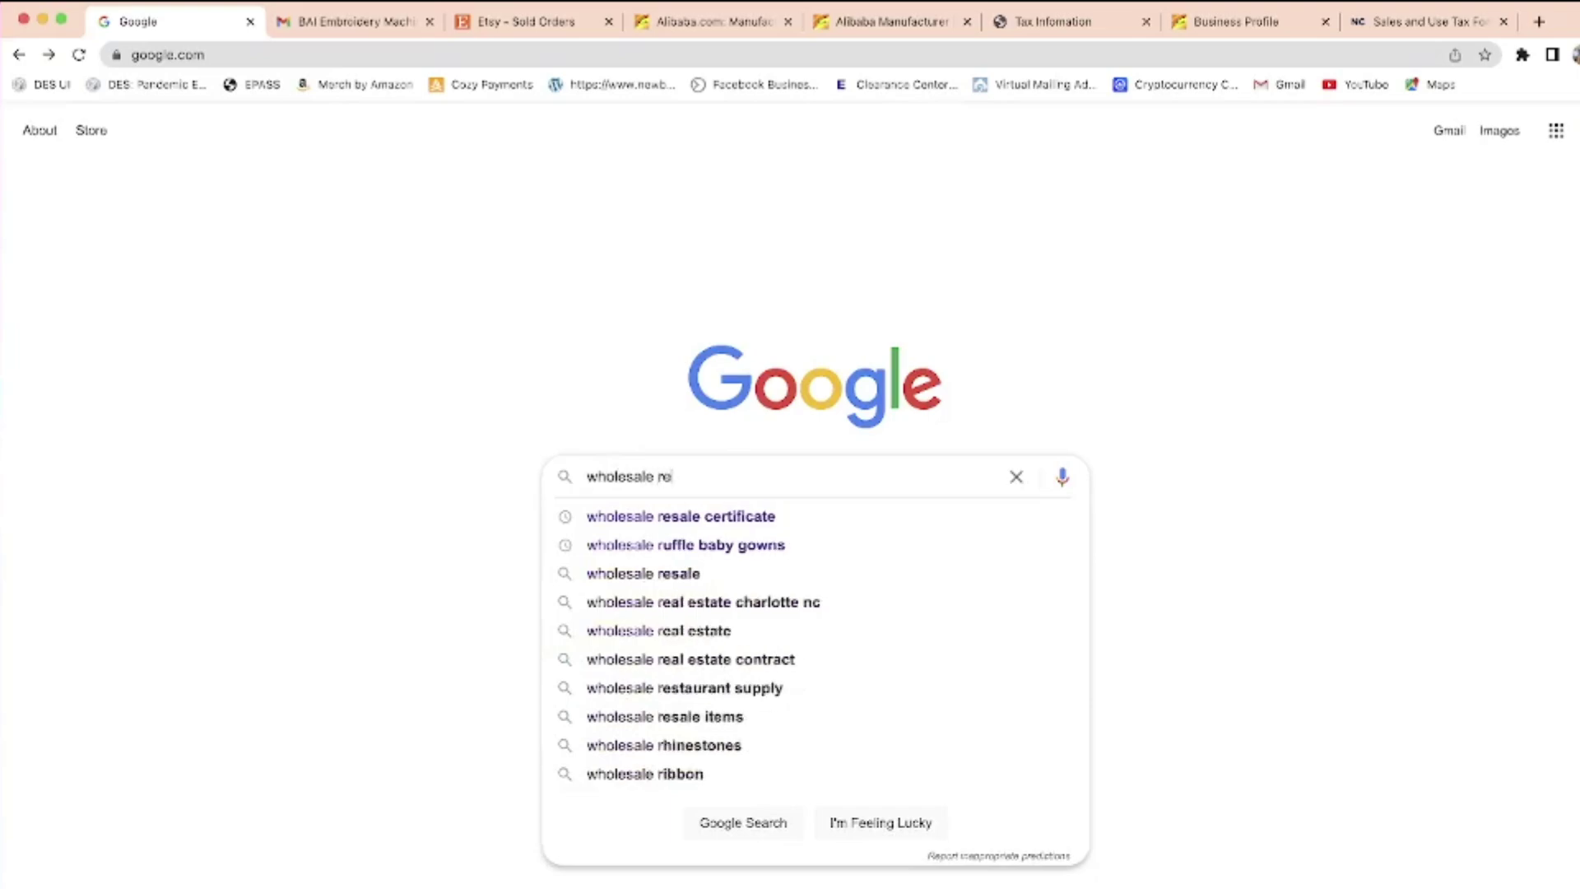
# - Search Google for "wholesale resale certificate for the state of nc"
pyautogui.write('sale ')
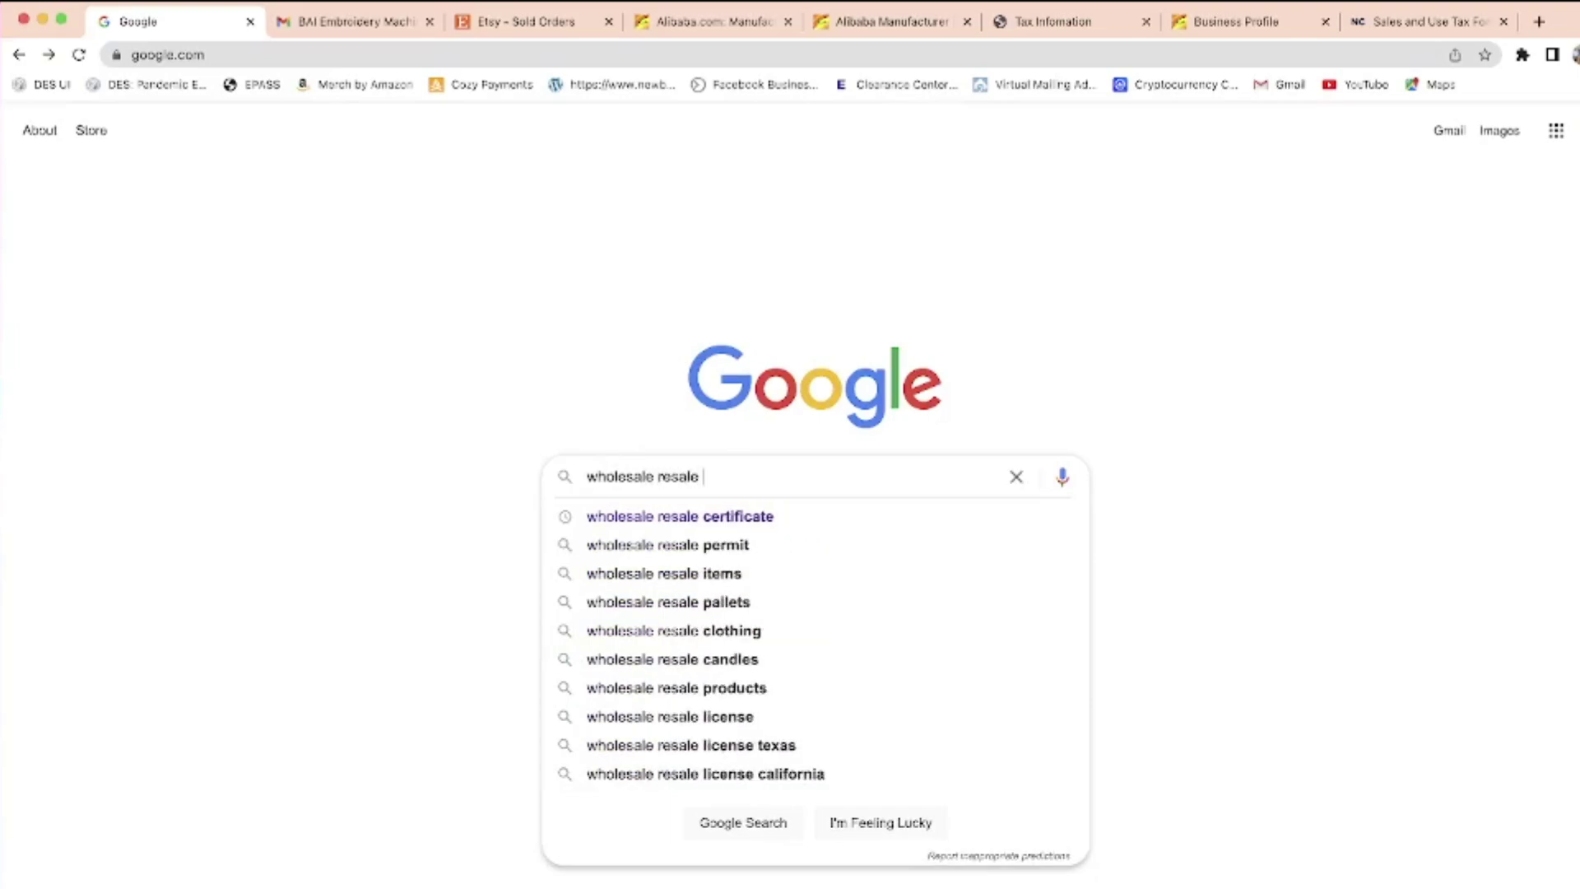
pyautogui.write('certificat')
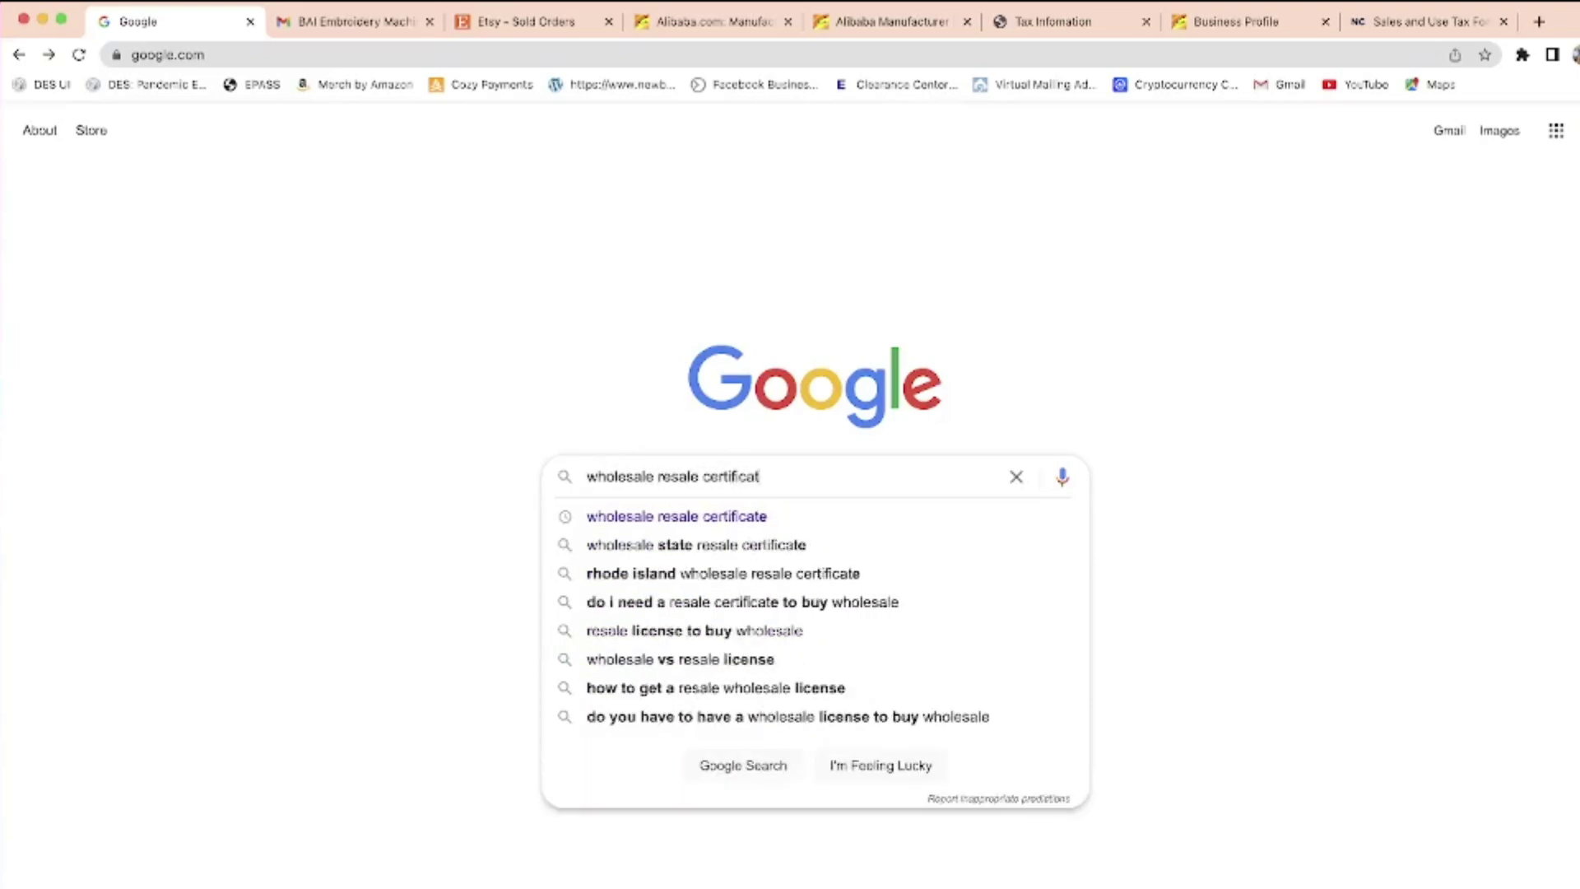
pyautogui.write('e for the state ot')
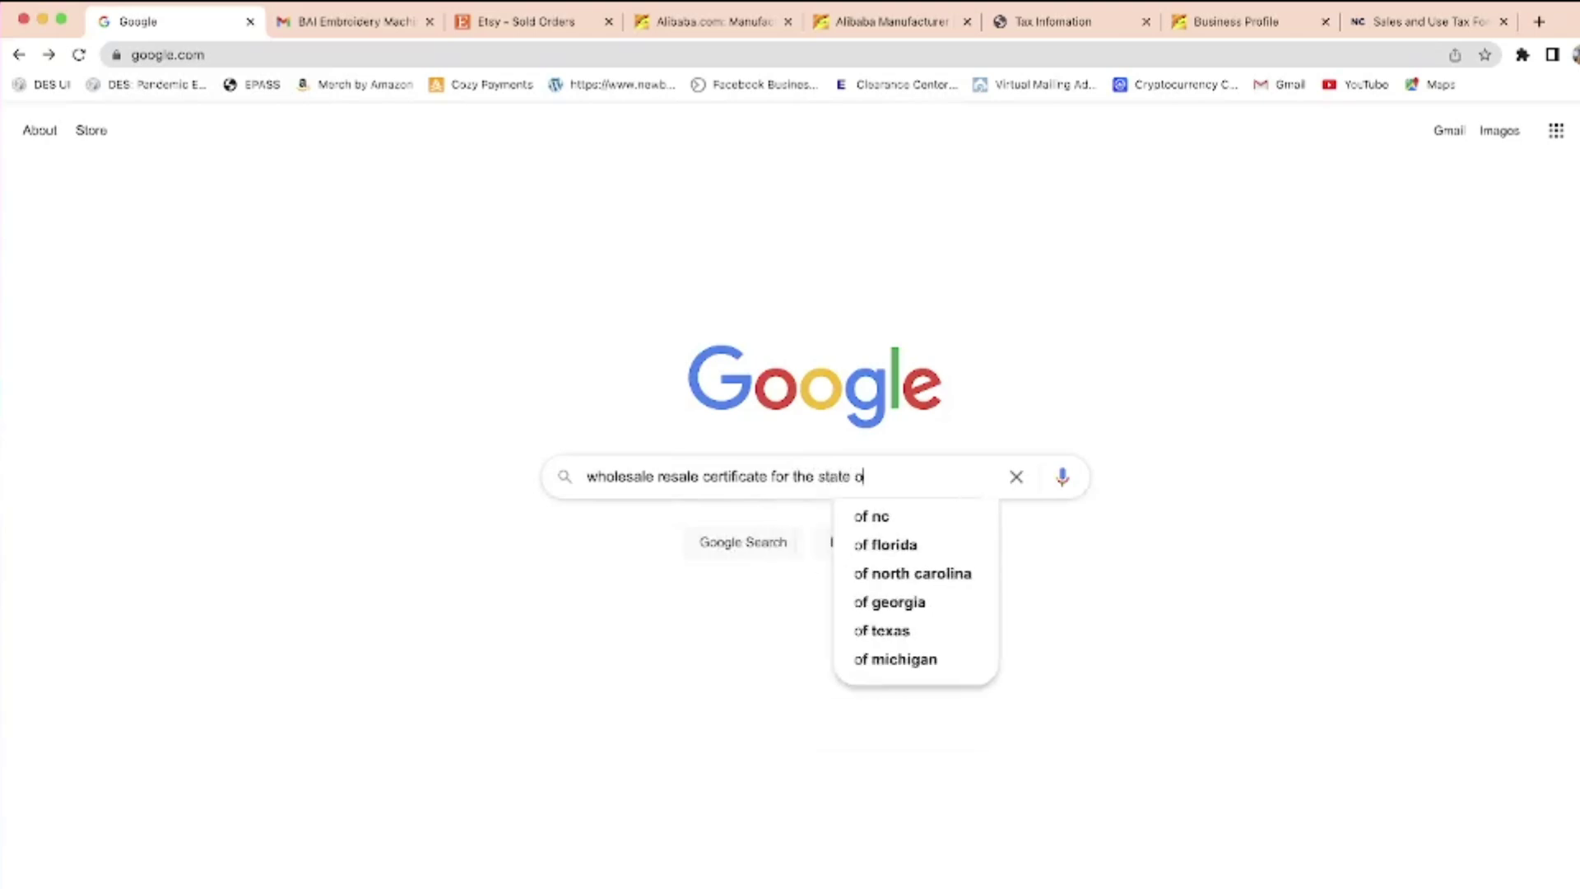
pyautogui.press('BackSpace')
pyautogui.press('BackSpace')
pyautogui.click(867, 518)
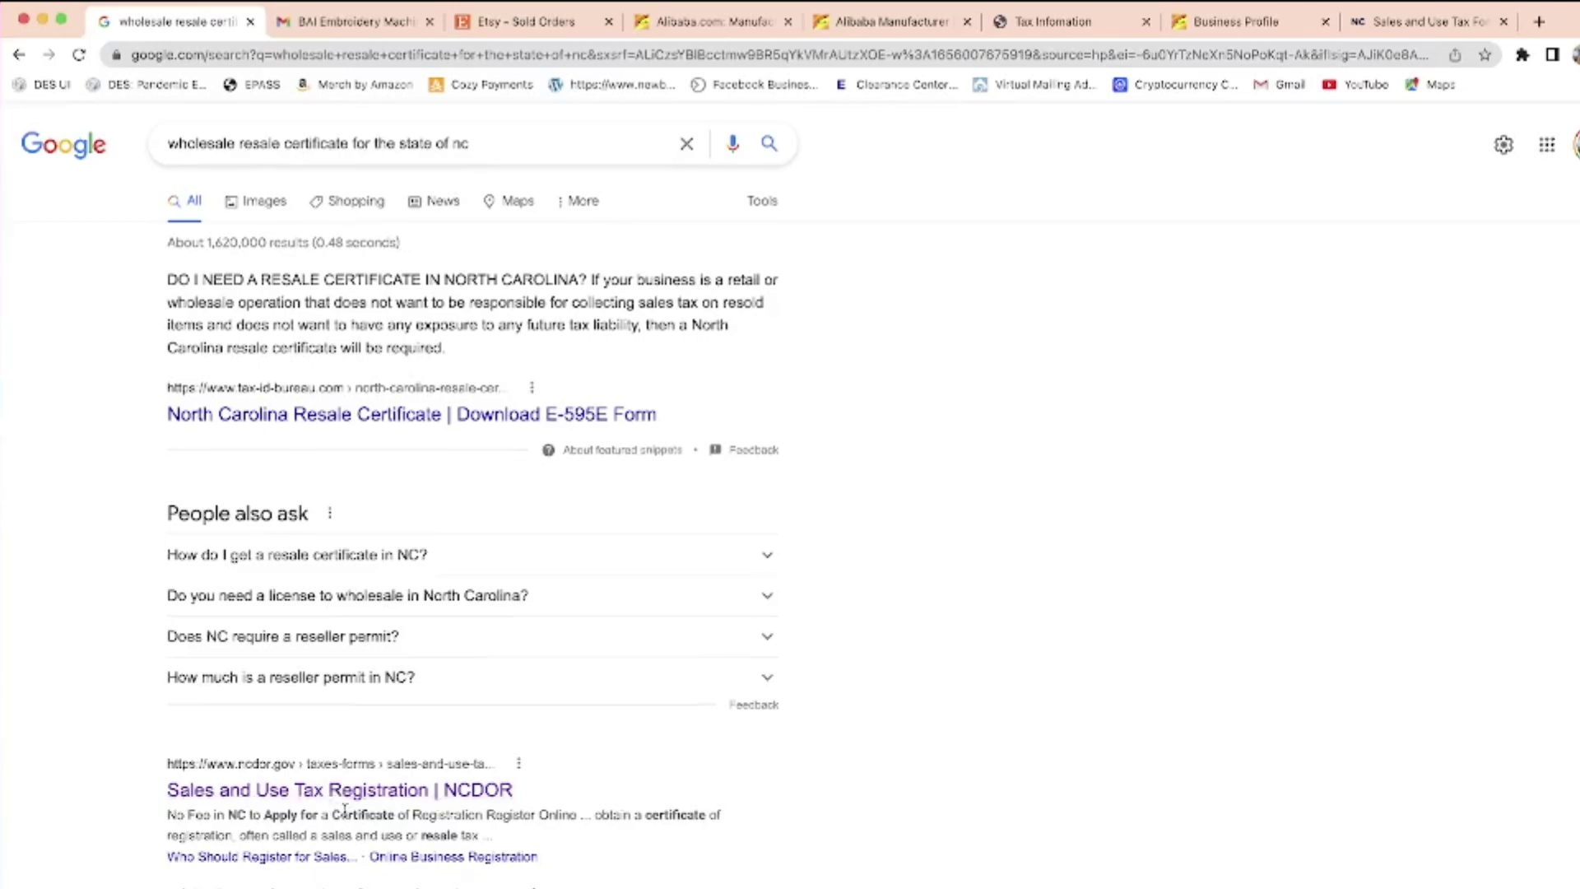
# - Open the NCDOR Sales and Use Tax Registration result and view the section on applying for a certificate with no fee
pyautogui.scroll(-1, 338, 792)
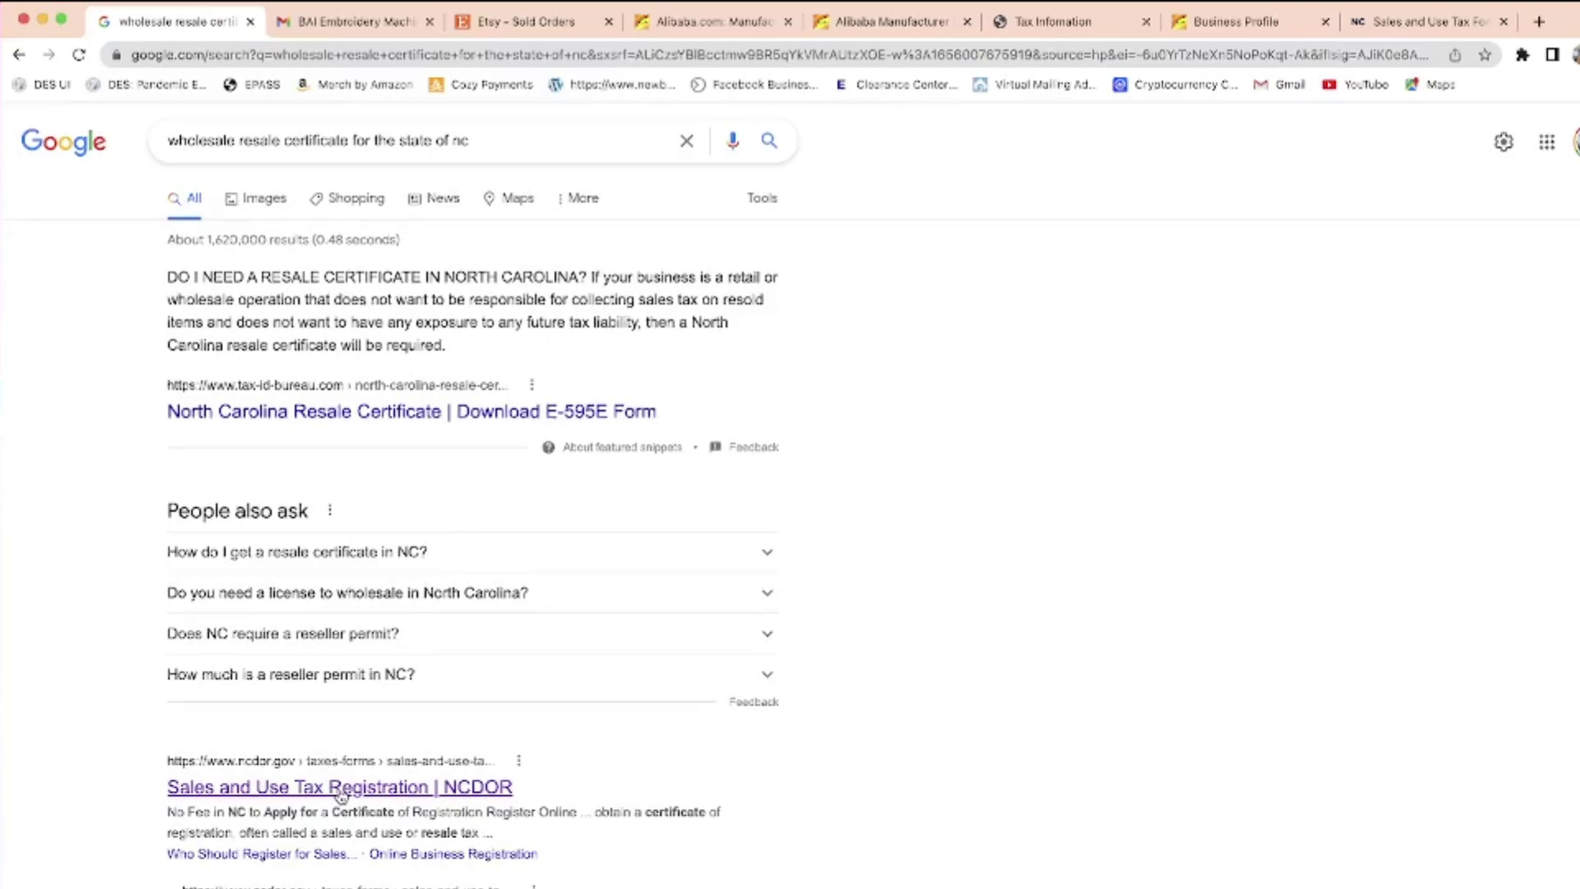
pyautogui.click(341, 788)
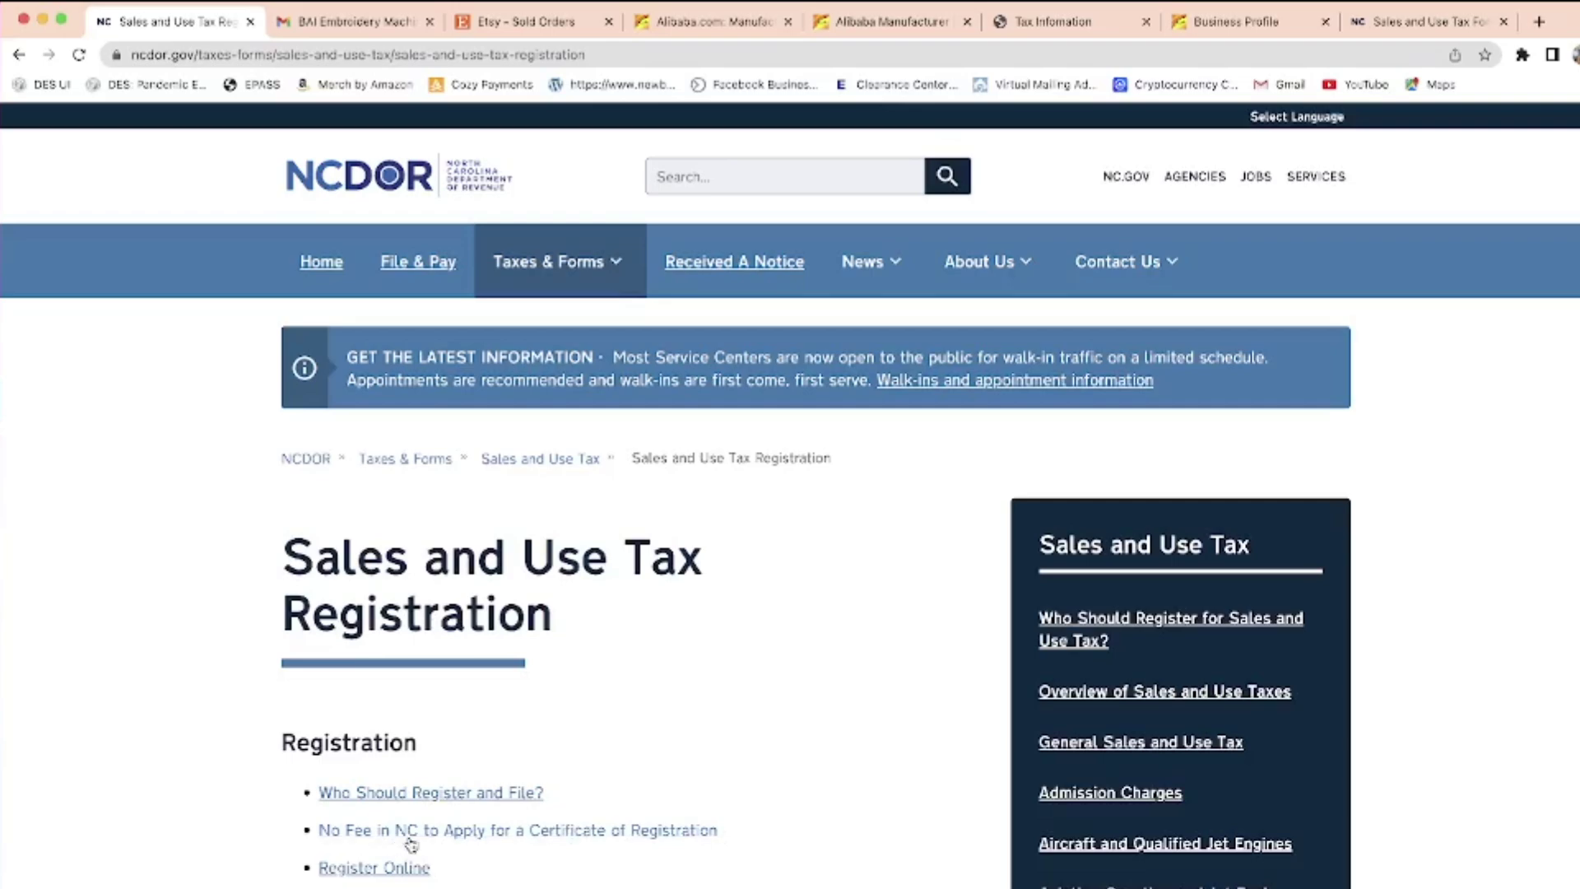
pyautogui.click(514, 839)
pyautogui.scroll(10, 406, 732)
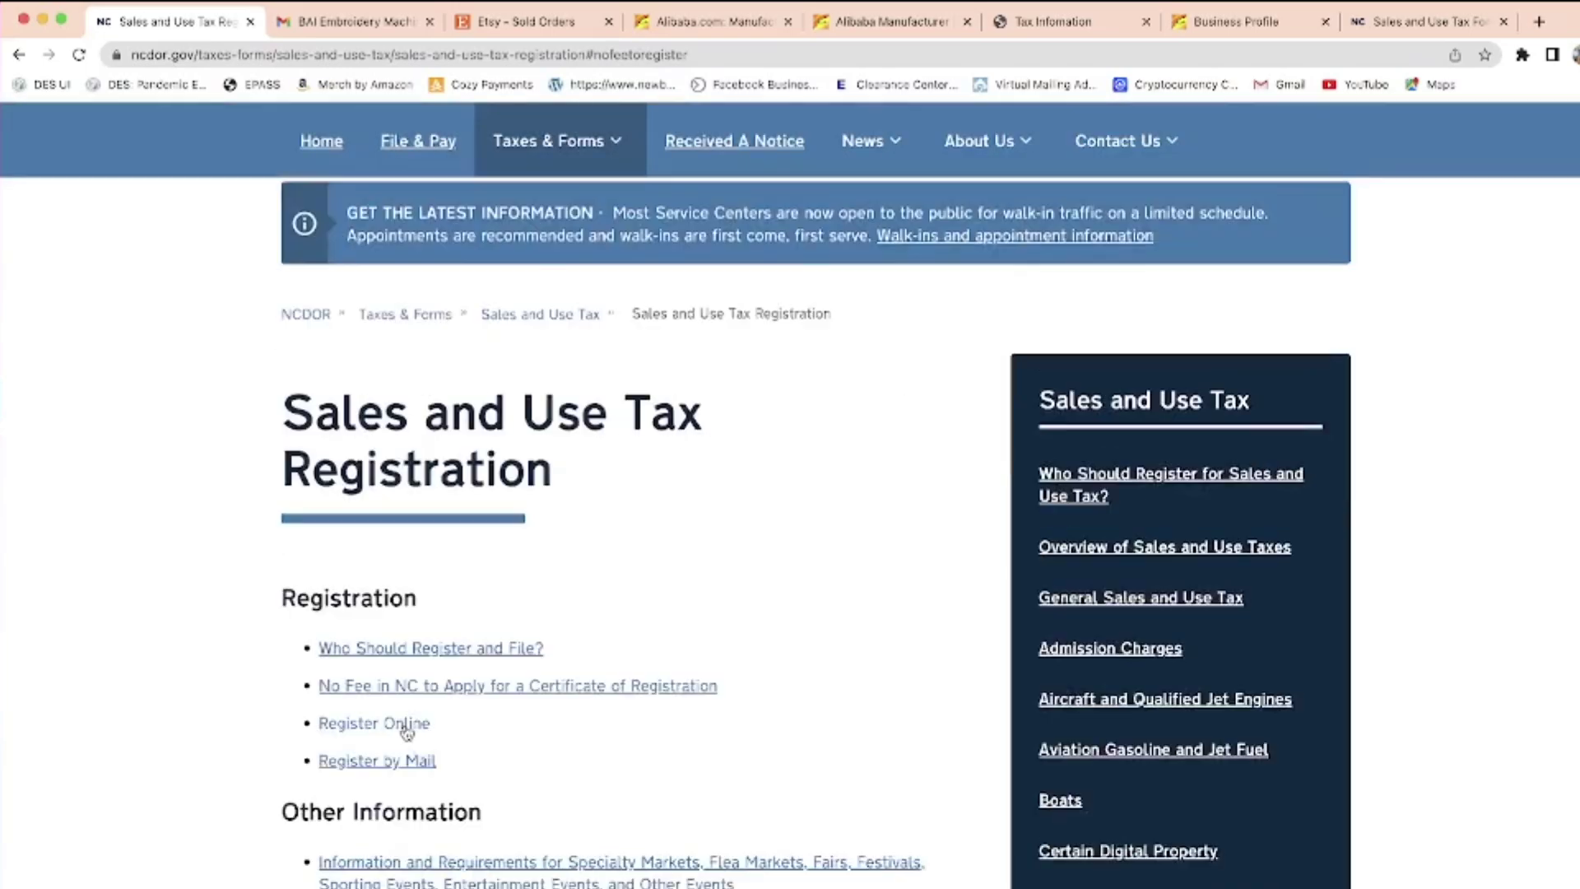
# - Start the online business registration for an LLC, enter its FEIN, and set North Carolina as the state of incorporation
pyautogui.click(406, 724)
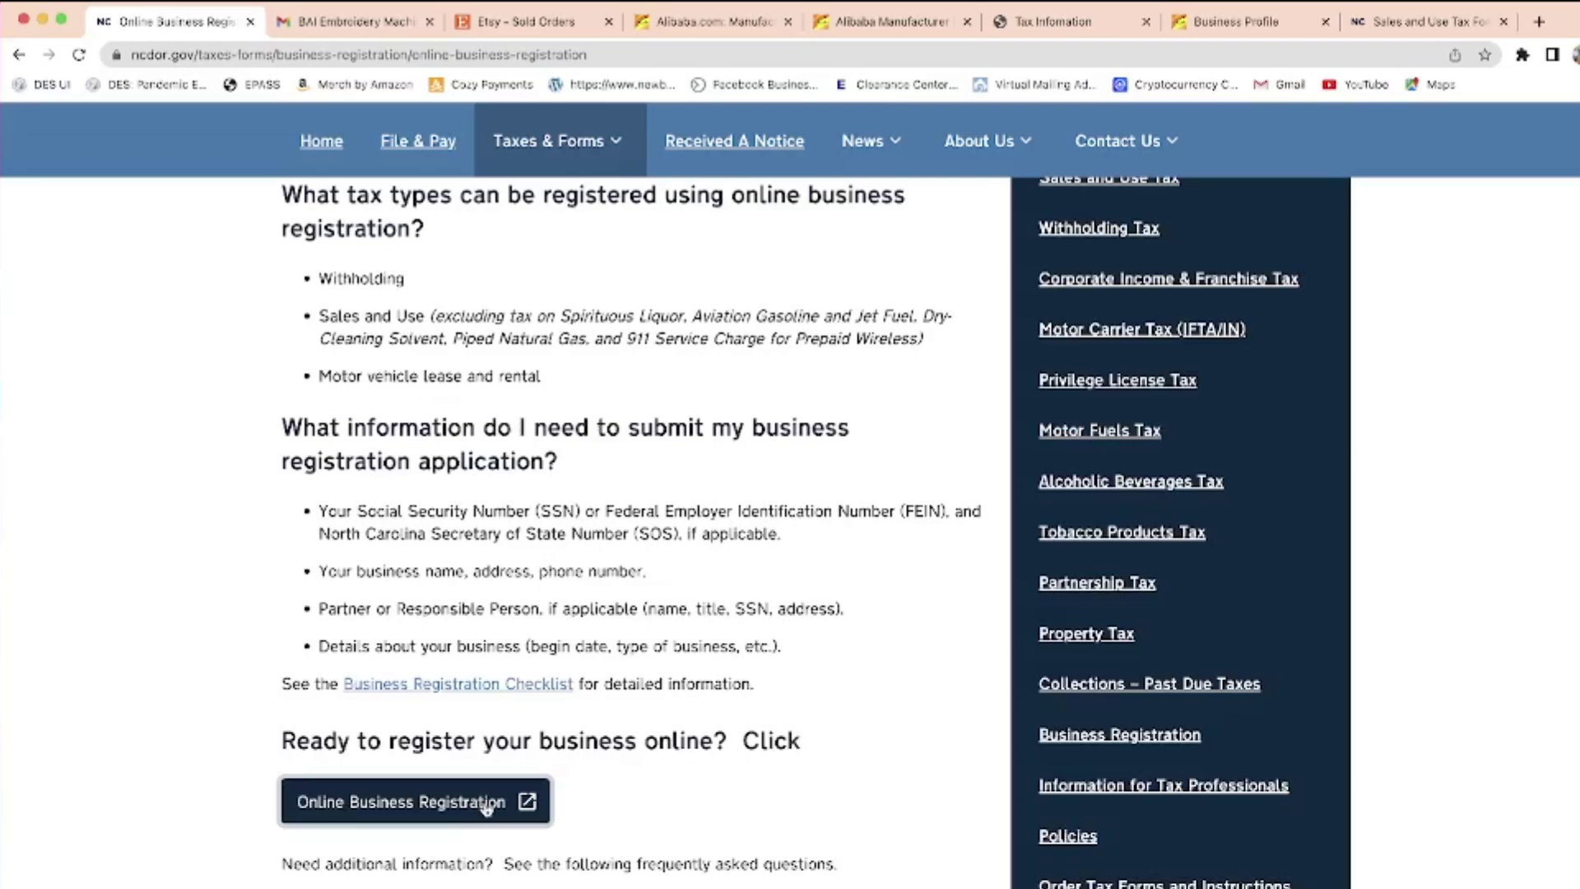
pyautogui.click(487, 804)
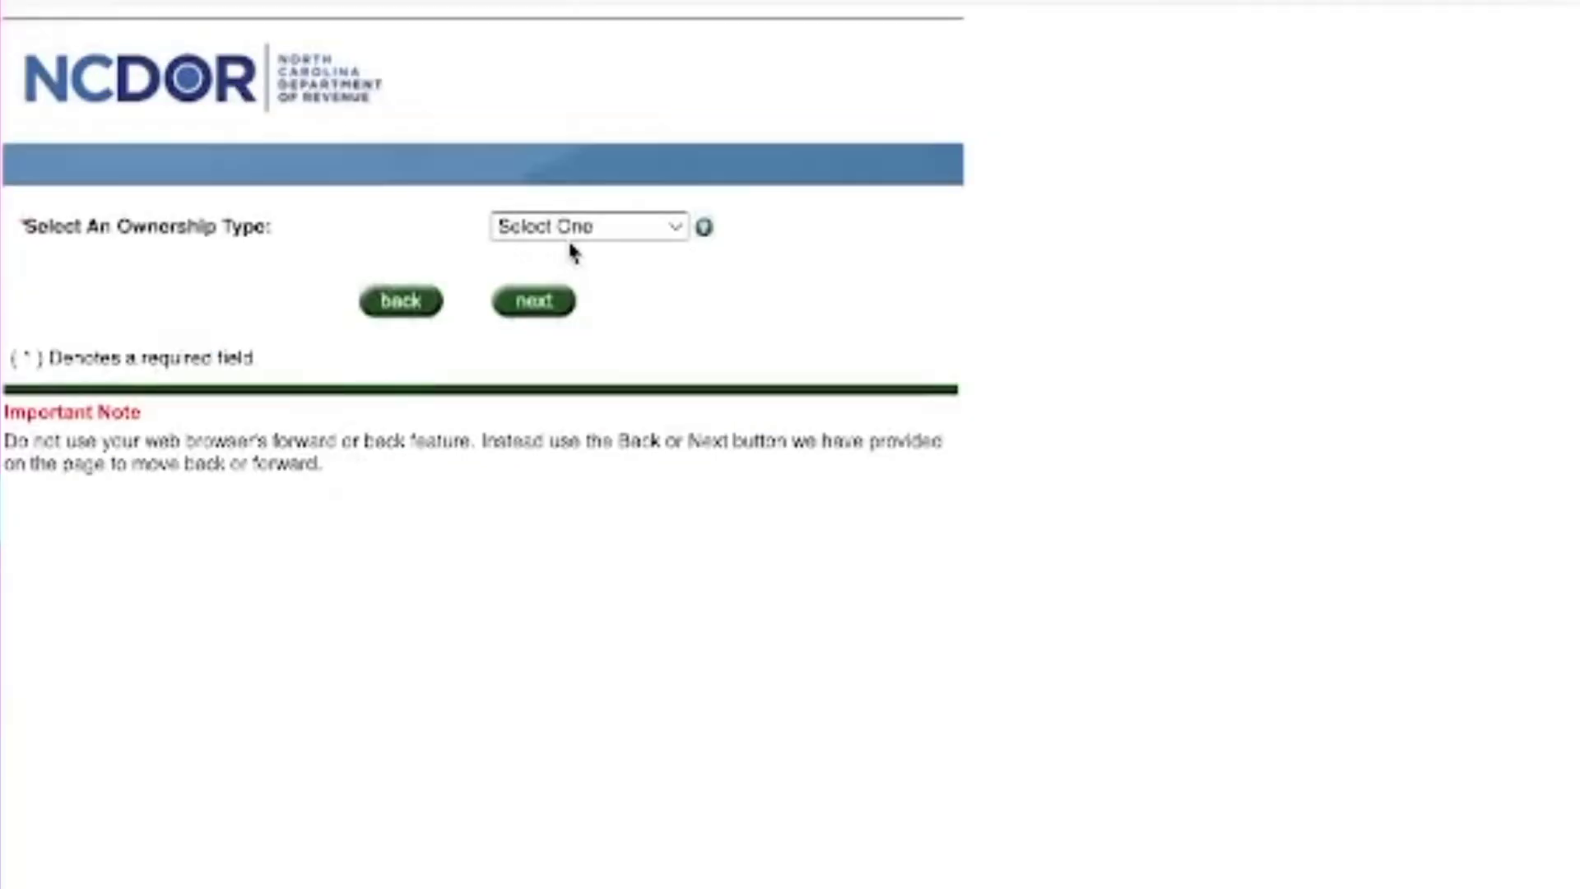
pyautogui.click(682, 230)
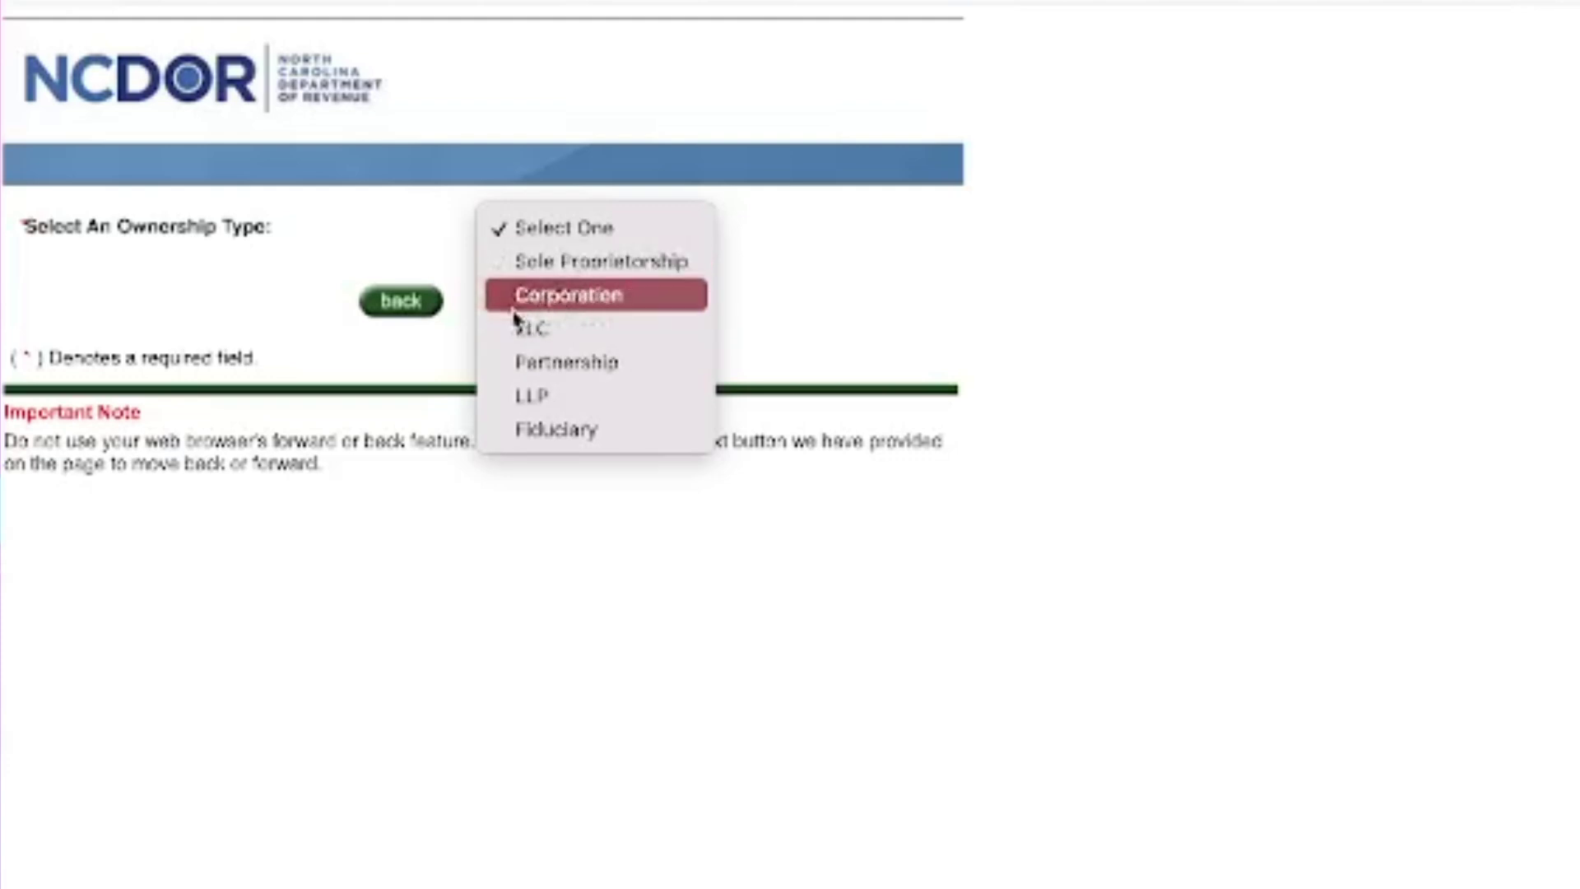
pyautogui.click(530, 329)
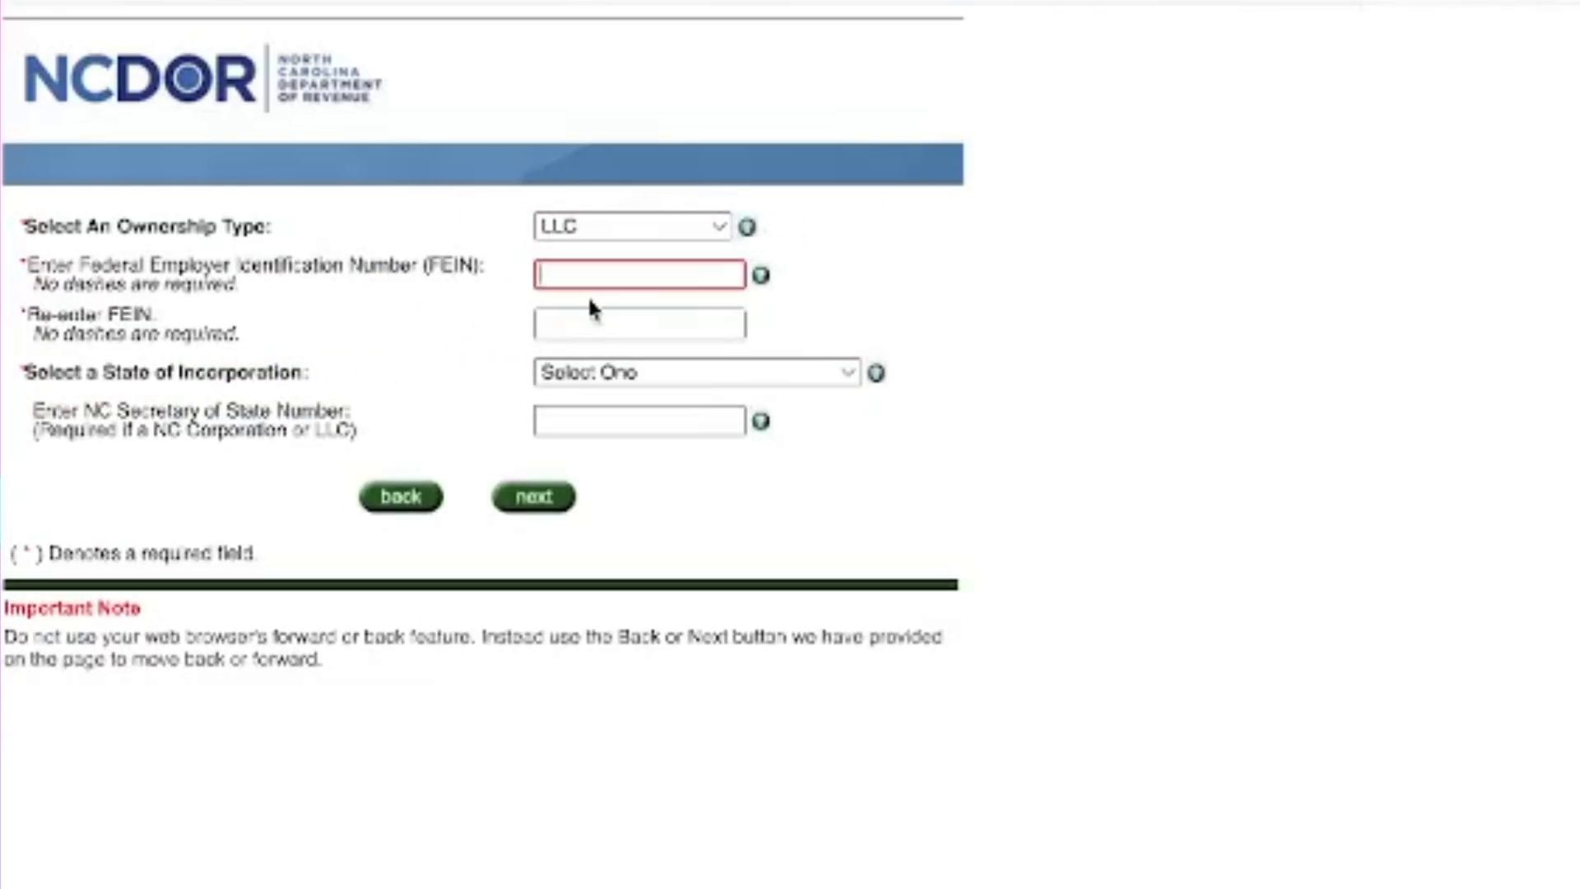
pyautogui.click(638, 274)
pyautogui.click(696, 372)
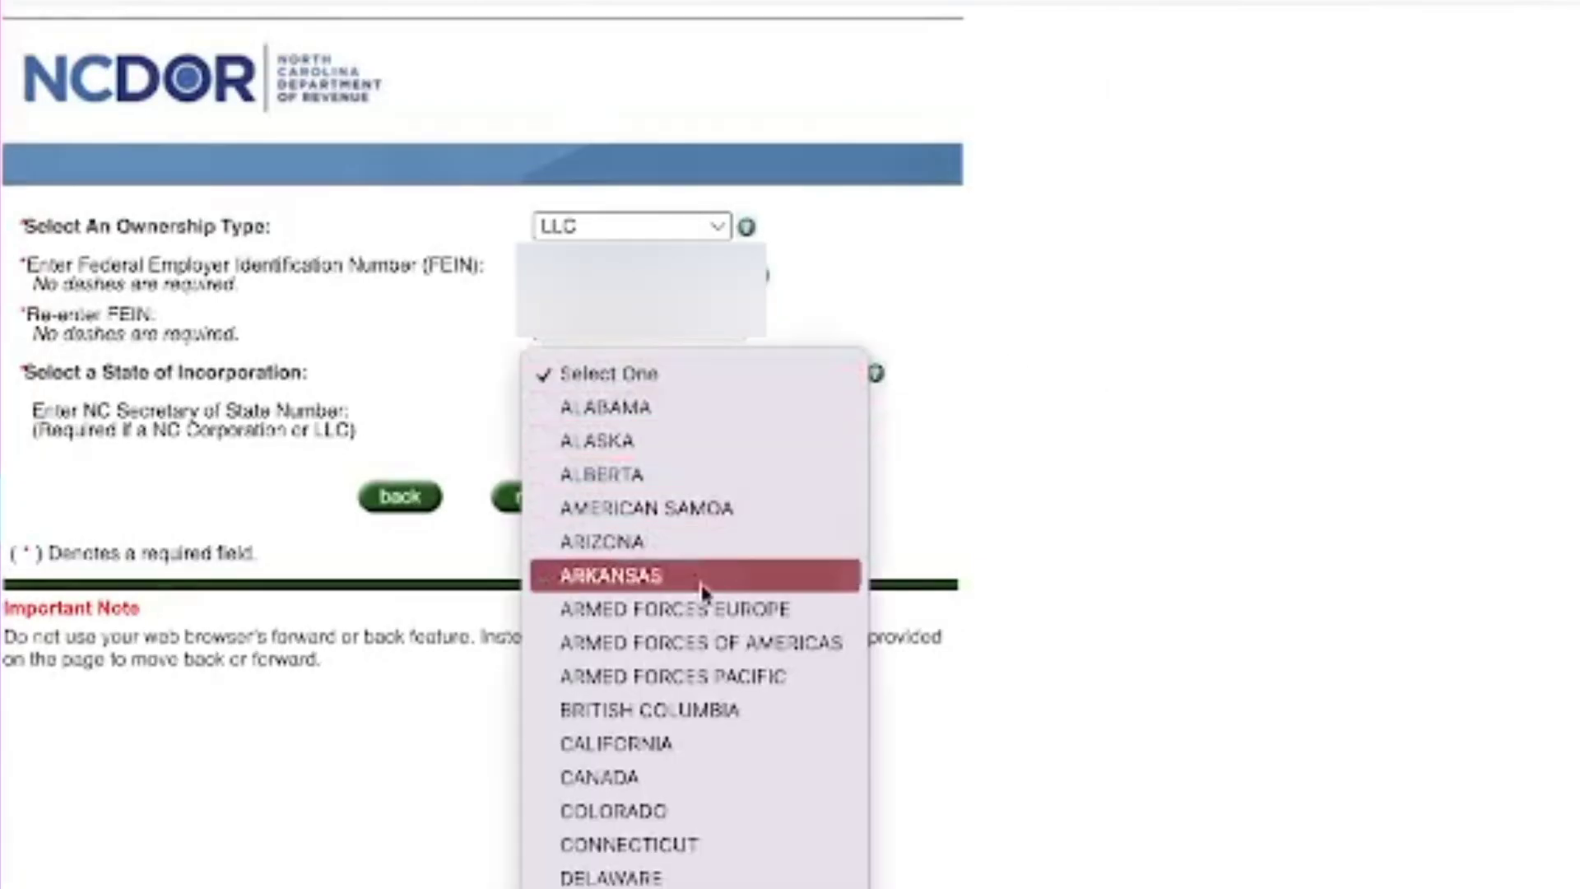
pyautogui.scroll(-10, 698, 589)
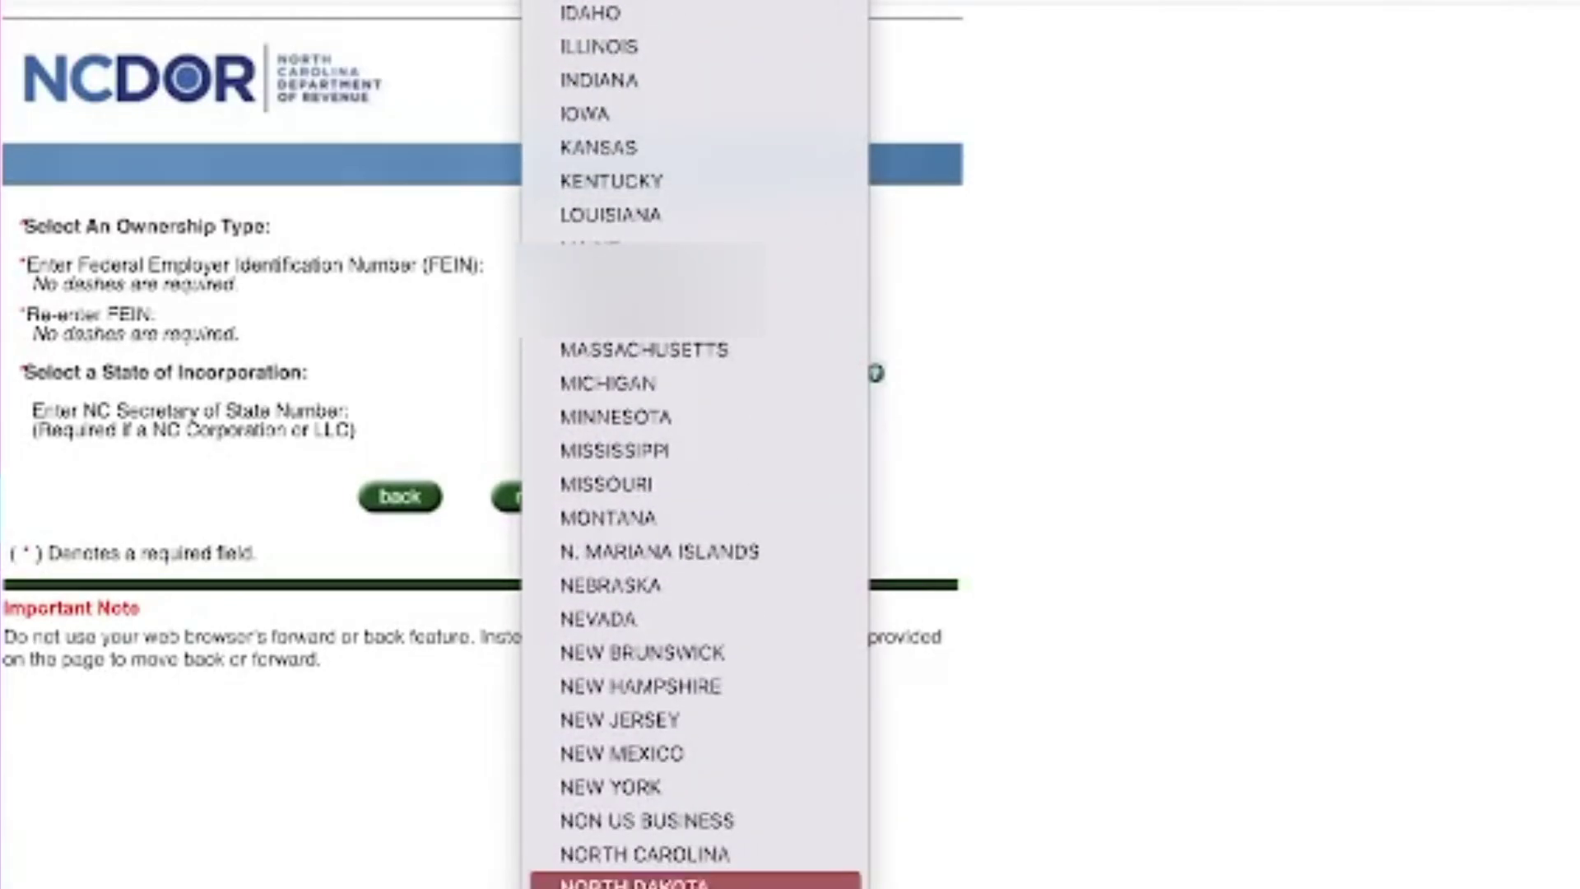
pyautogui.click(644, 854)
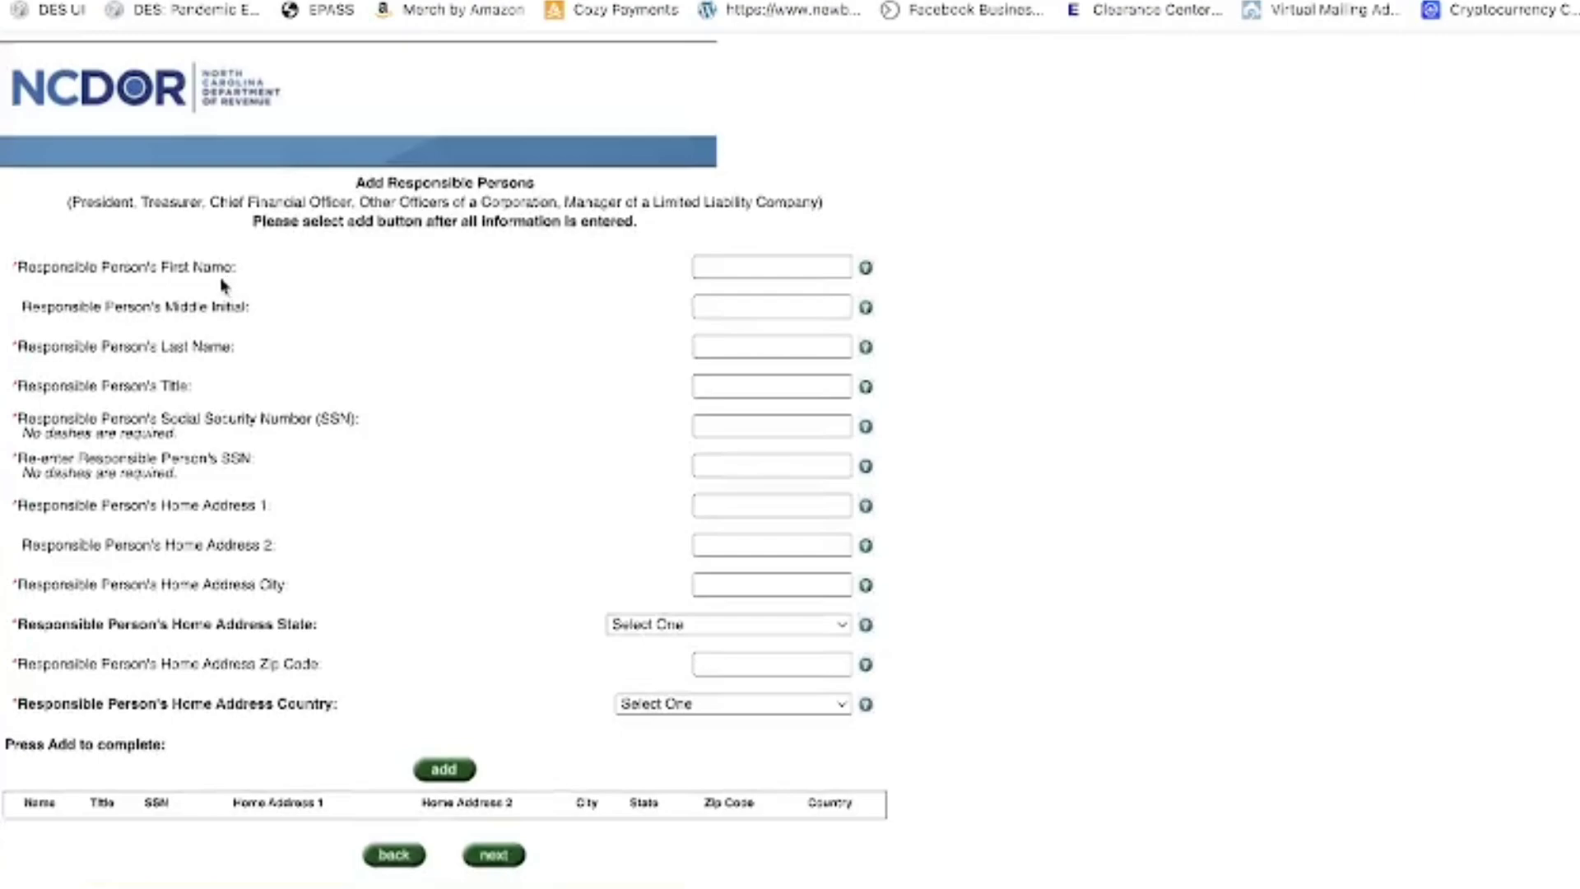
# - Fill in the responsible person's details and the business contact and mailing information, marking the business as located in NC, and continue
pyautogui.click(773, 269)
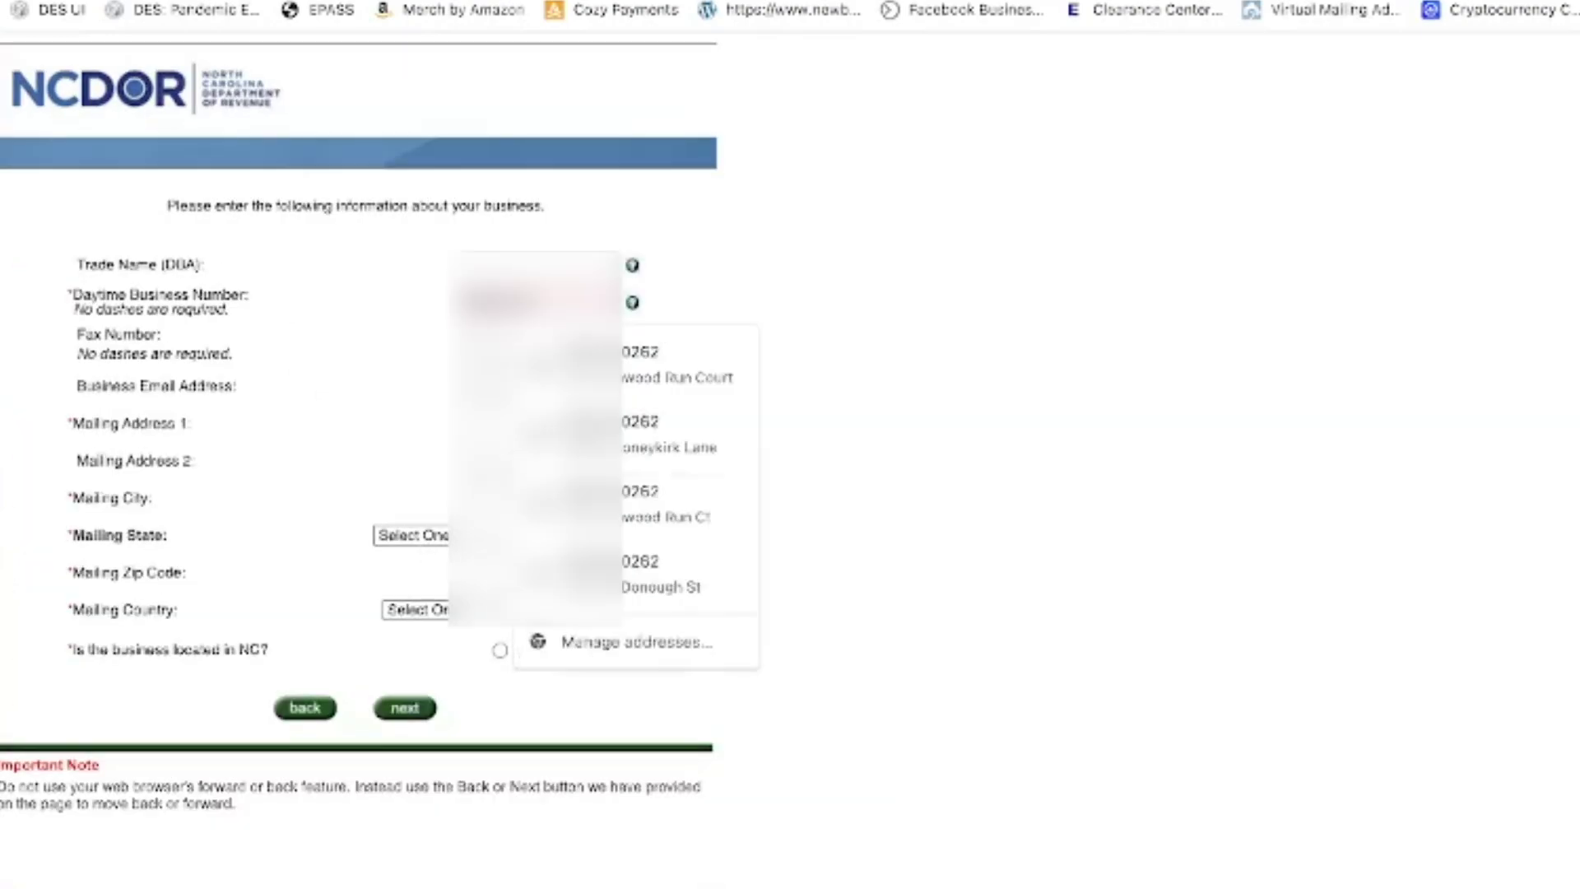
pyautogui.click(413, 398)
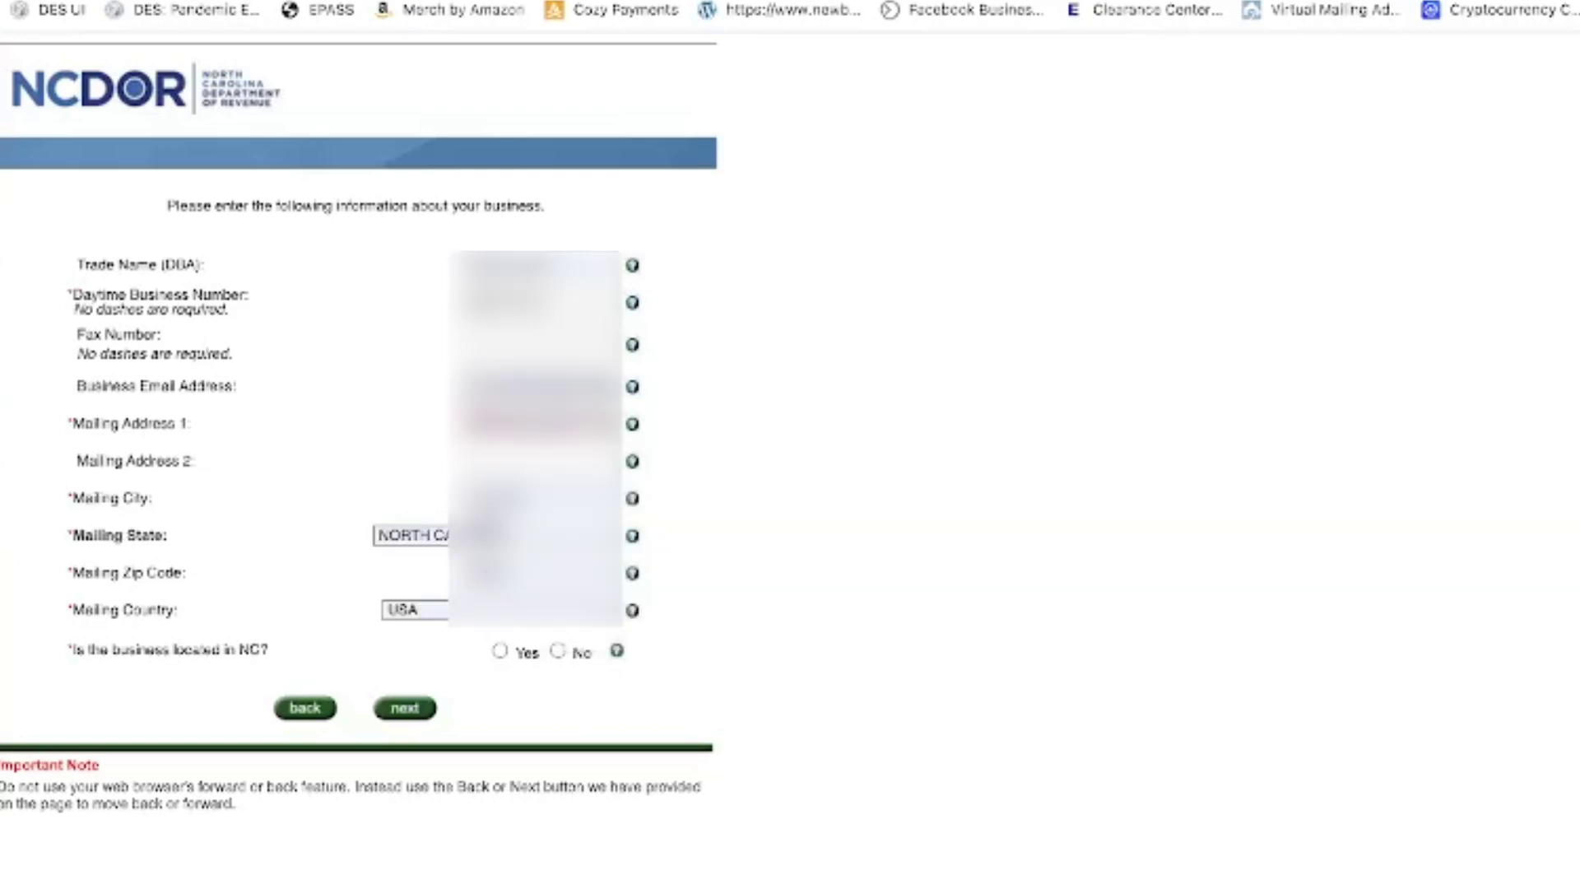
pyautogui.click(499, 650)
pyautogui.click(461, 386)
pyautogui.press('Escape')
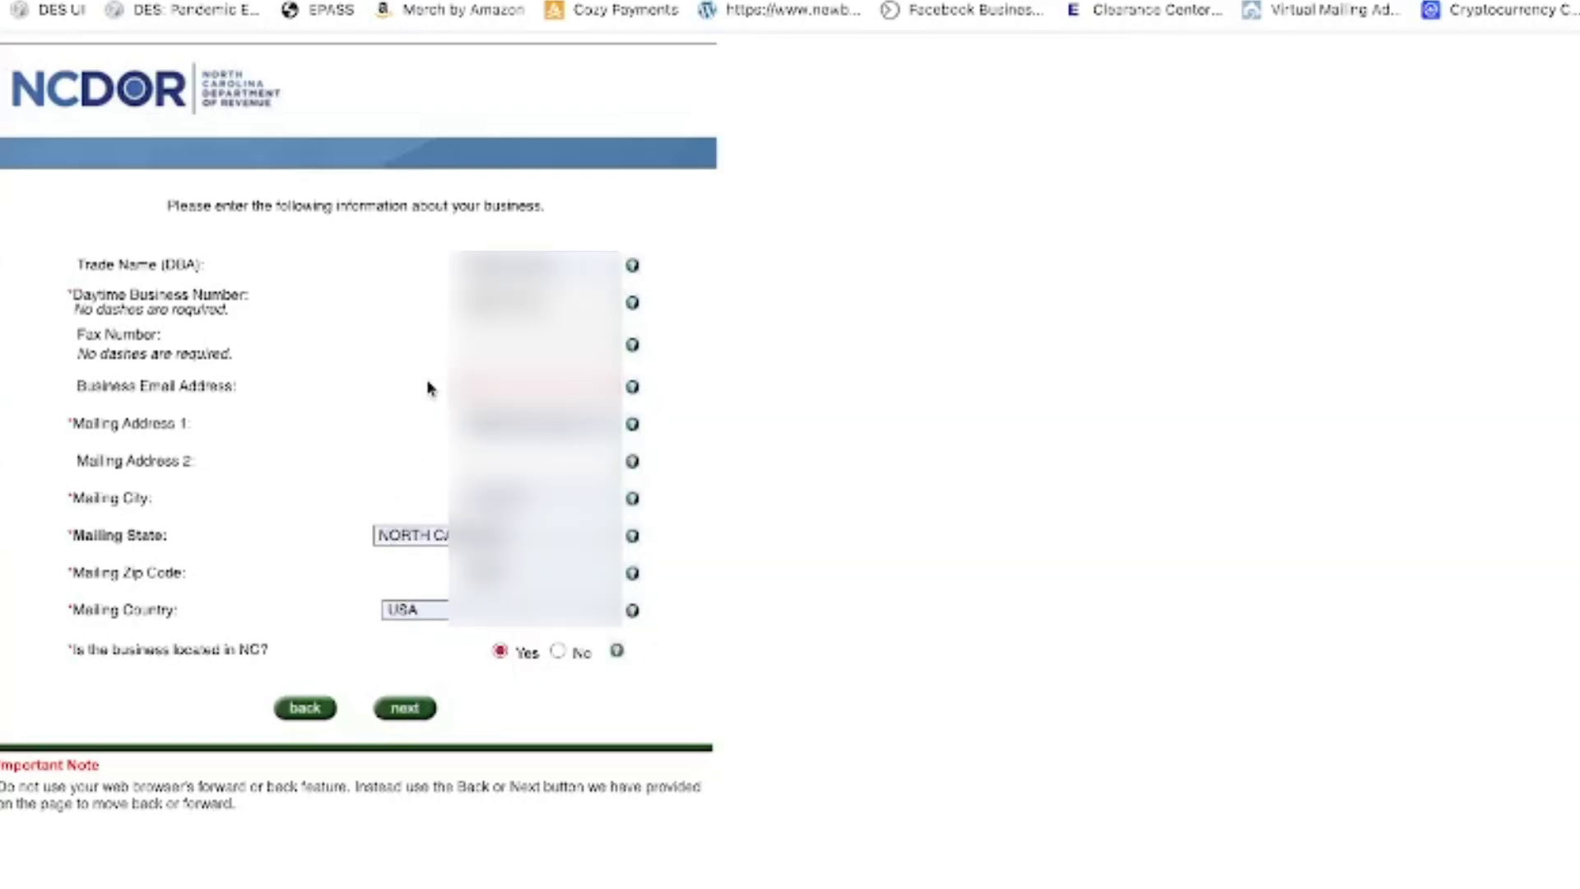
pyautogui.click(413, 707)
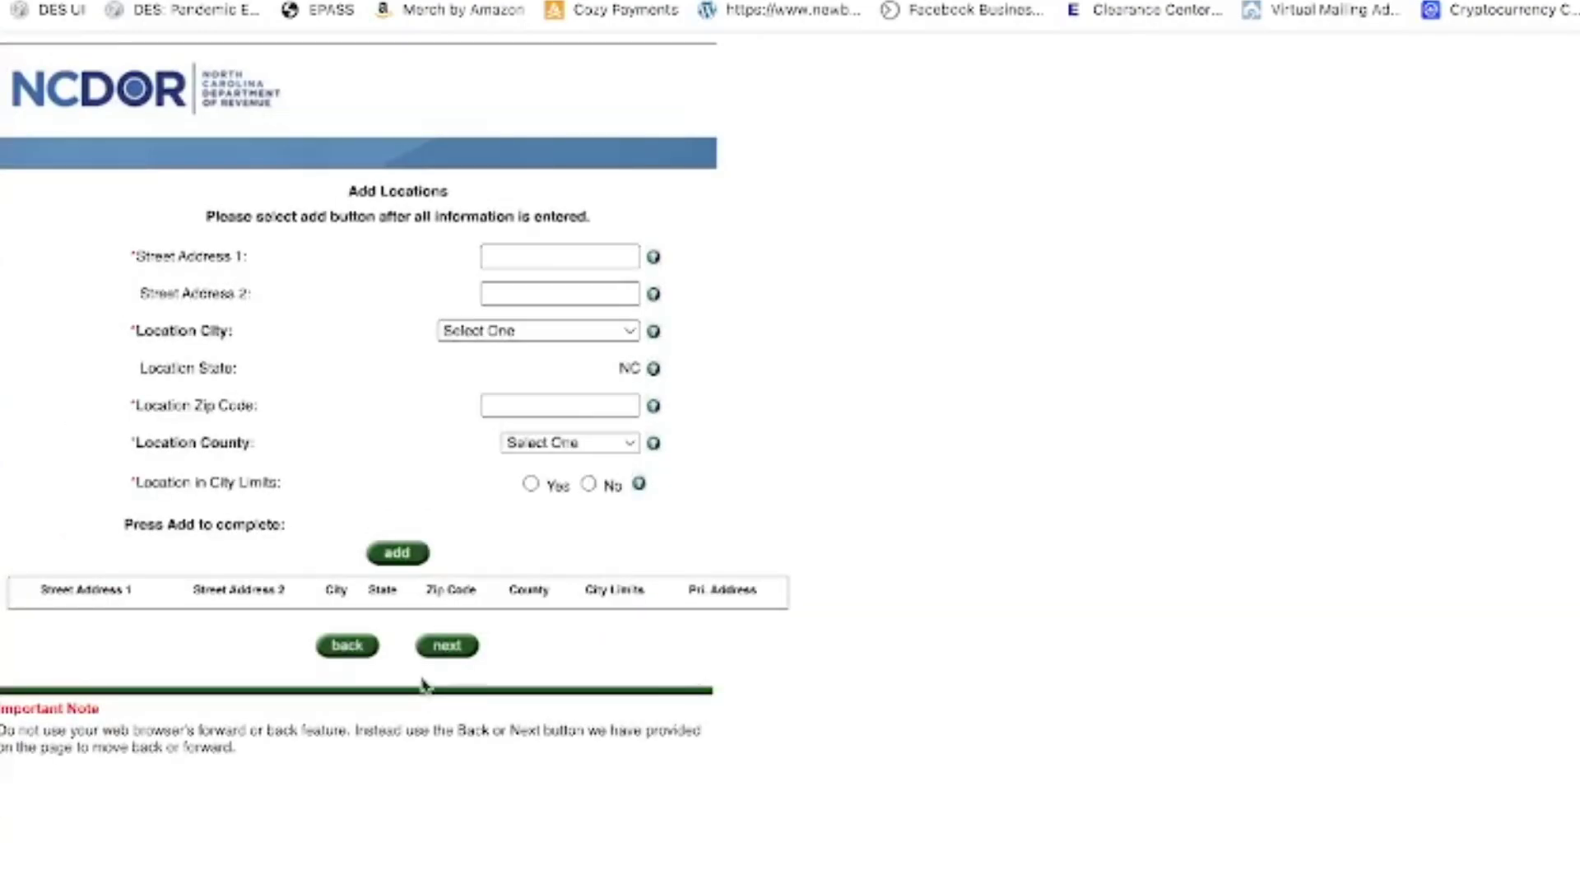
# - Add the business location with its street address, city, zip code and county, and continue to the account selection
pyautogui.click(538, 331)
pyautogui.scroll(-15, 538, 331)
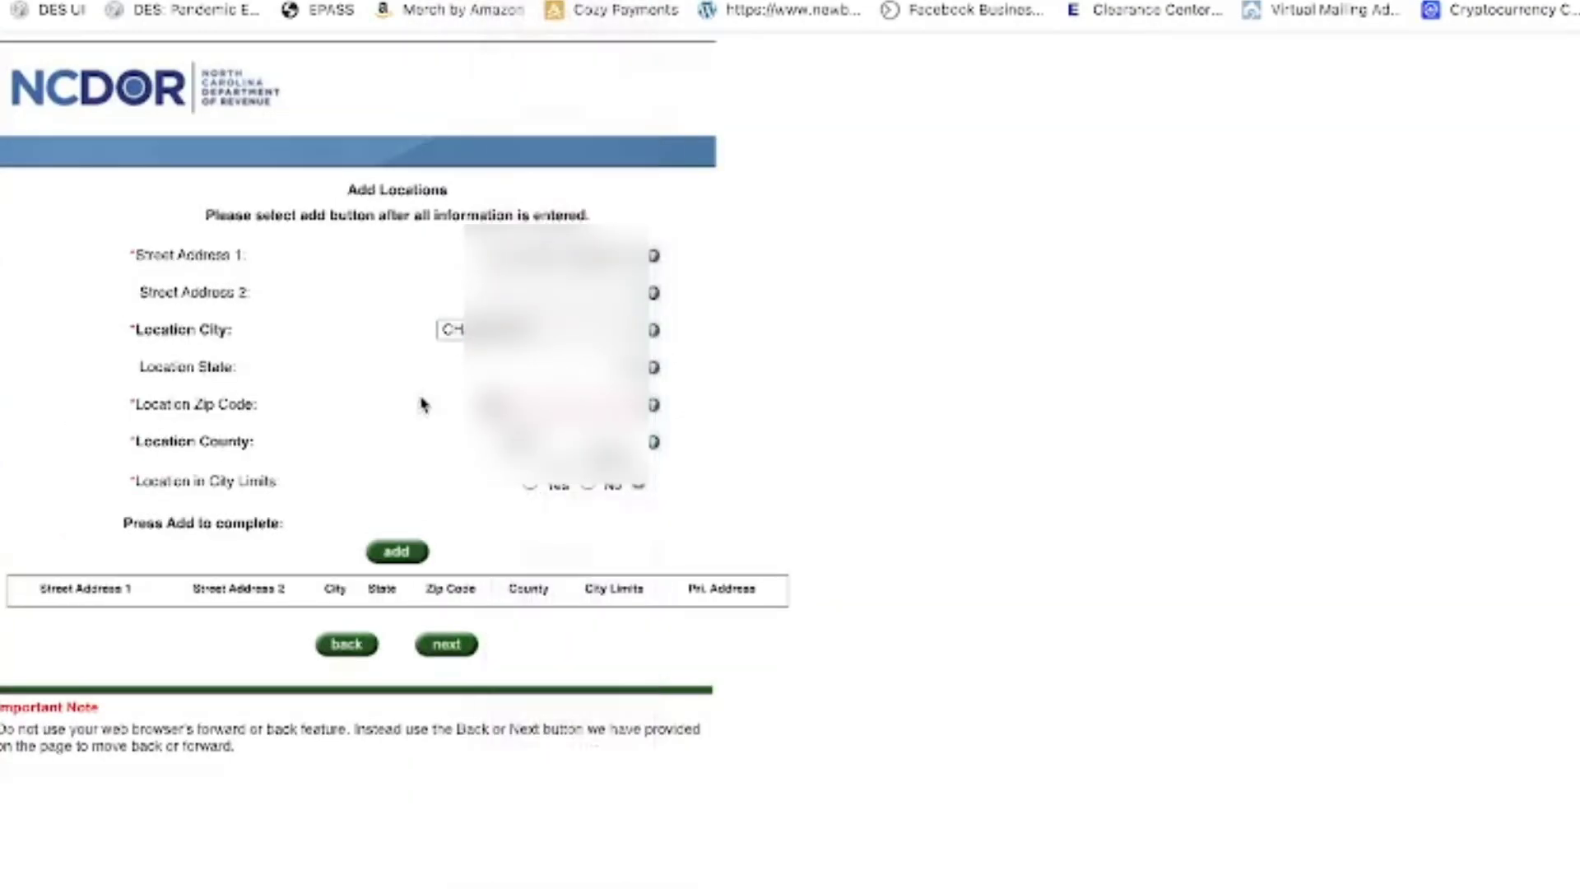
pyautogui.click(397, 551)
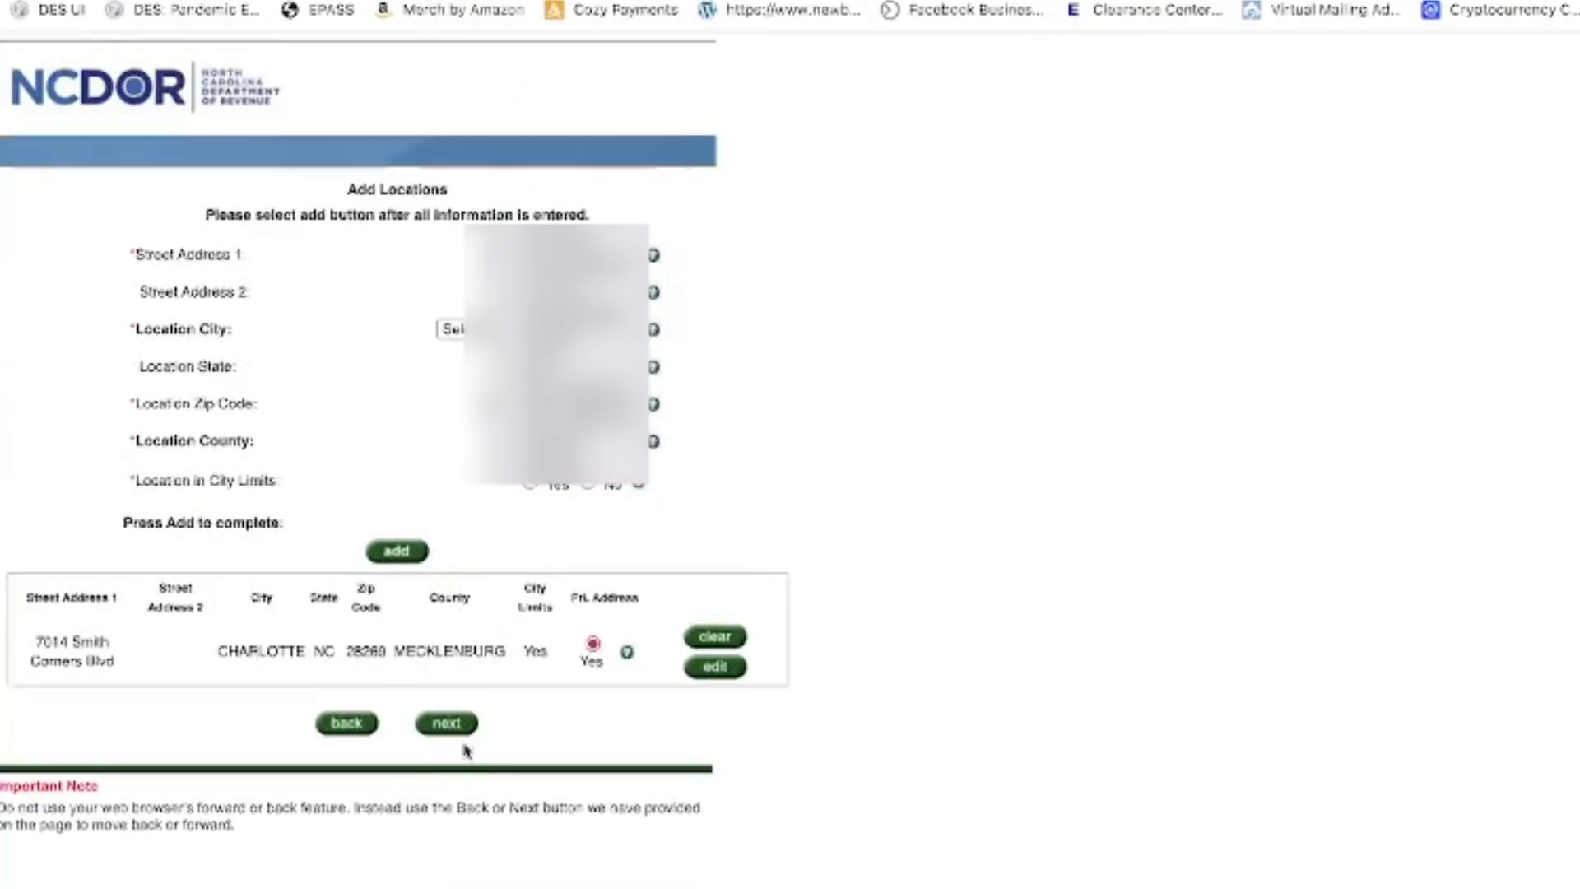
pyautogui.click(448, 723)
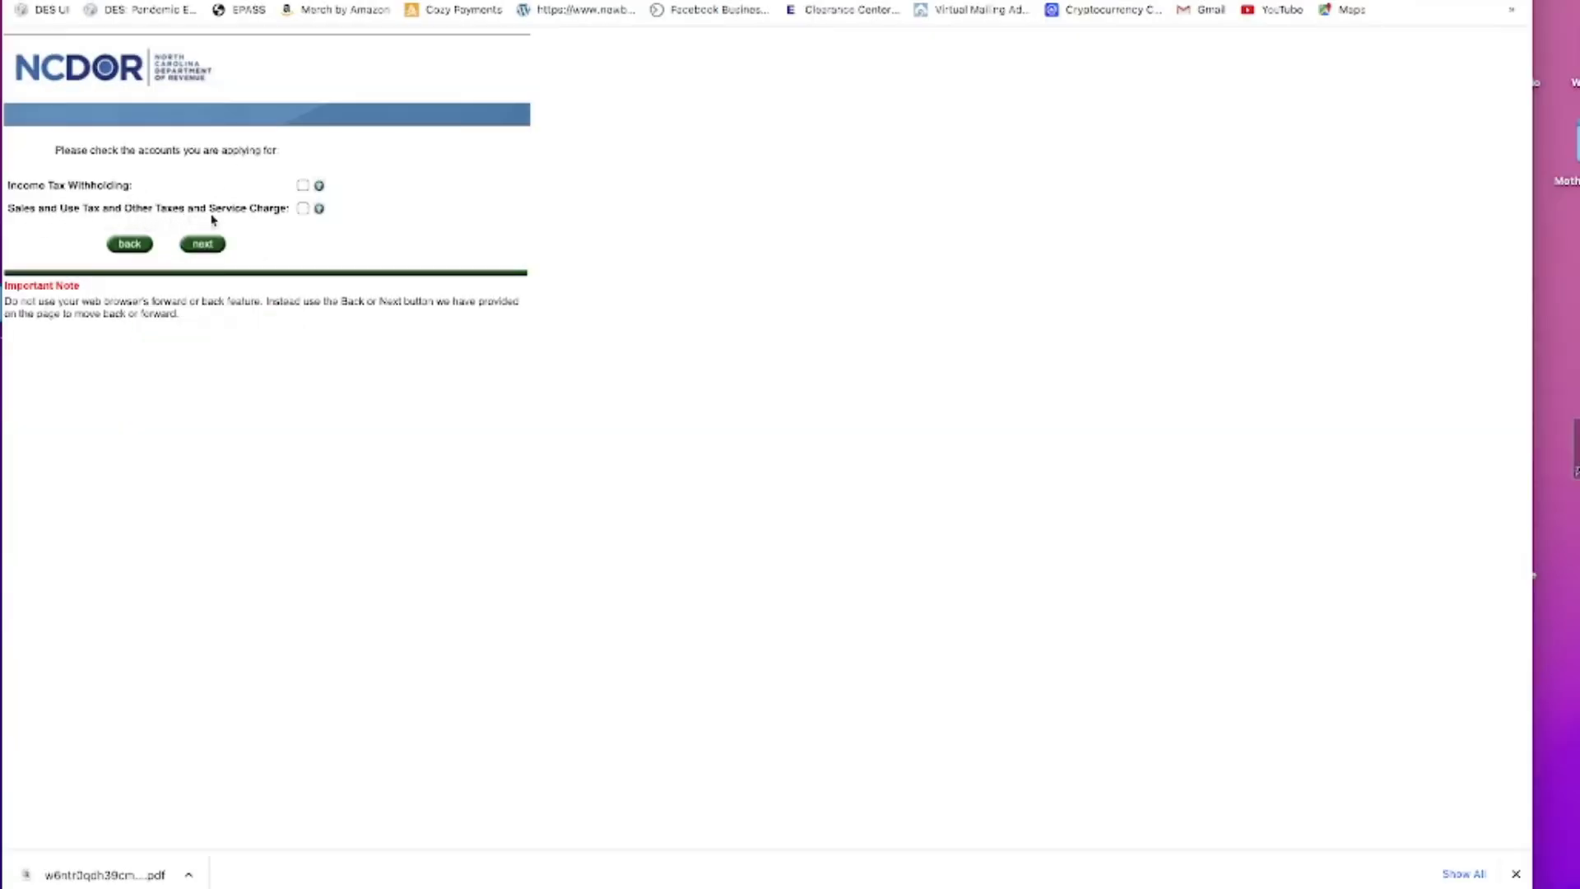
# - Apply for the Sales and Use Tax and Other Taxes and Service Charge account and enter 06/24/2022 as the selling start date
pyautogui.click(303, 208)
pyautogui.click(206, 245)
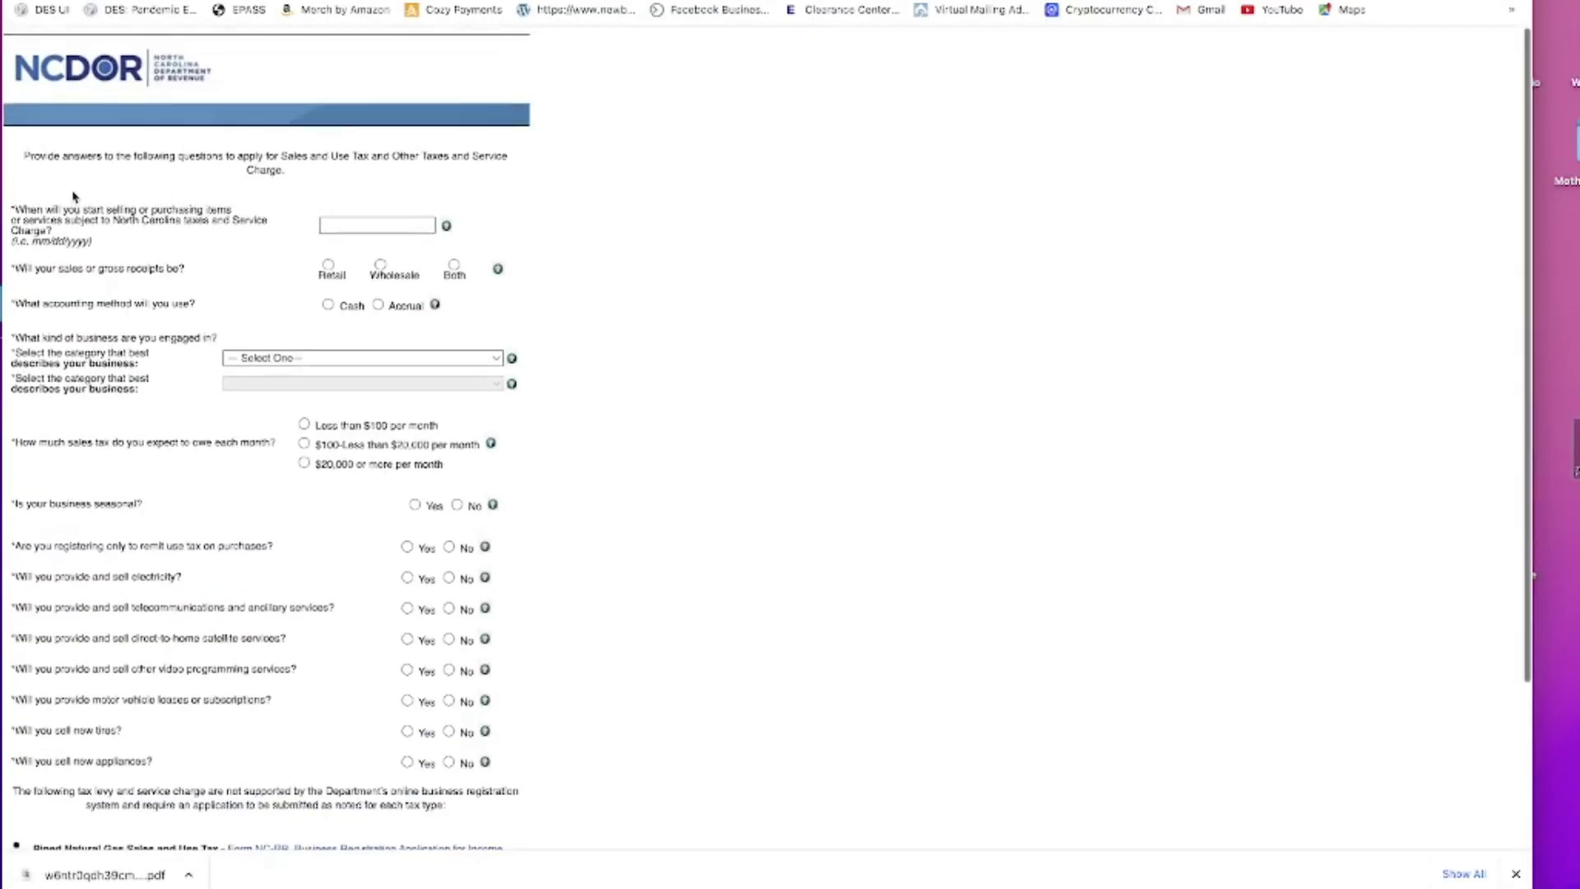
pyautogui.scroll(-1, 162, 218)
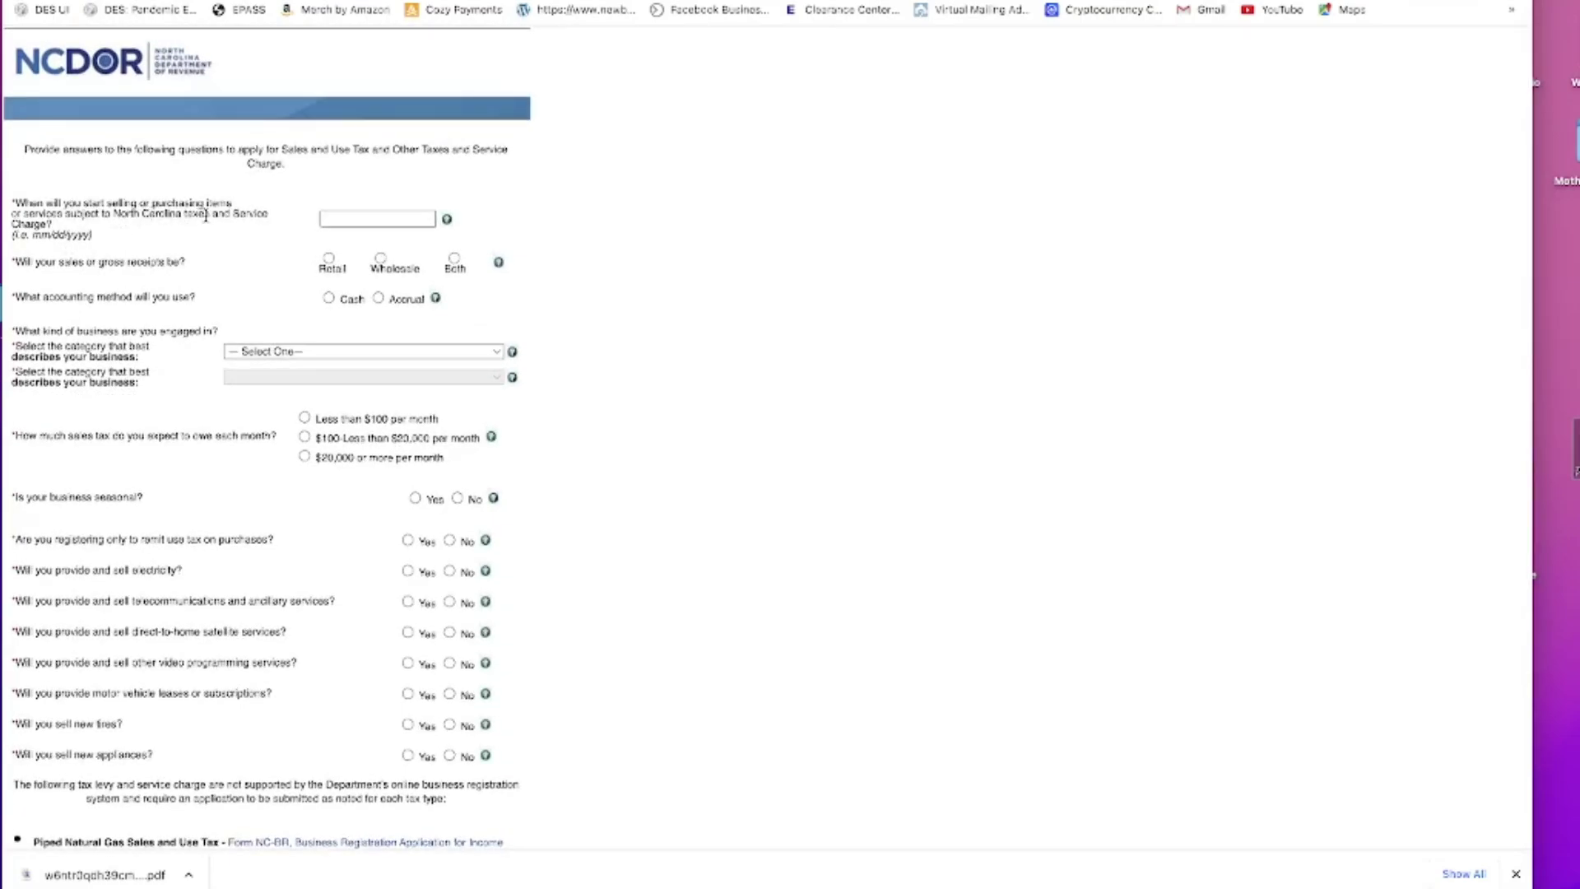
pyautogui.click(346, 220)
pyautogui.scroll(1, 346, 225)
pyautogui.write('08/0')
pyautogui.write('24/2022')
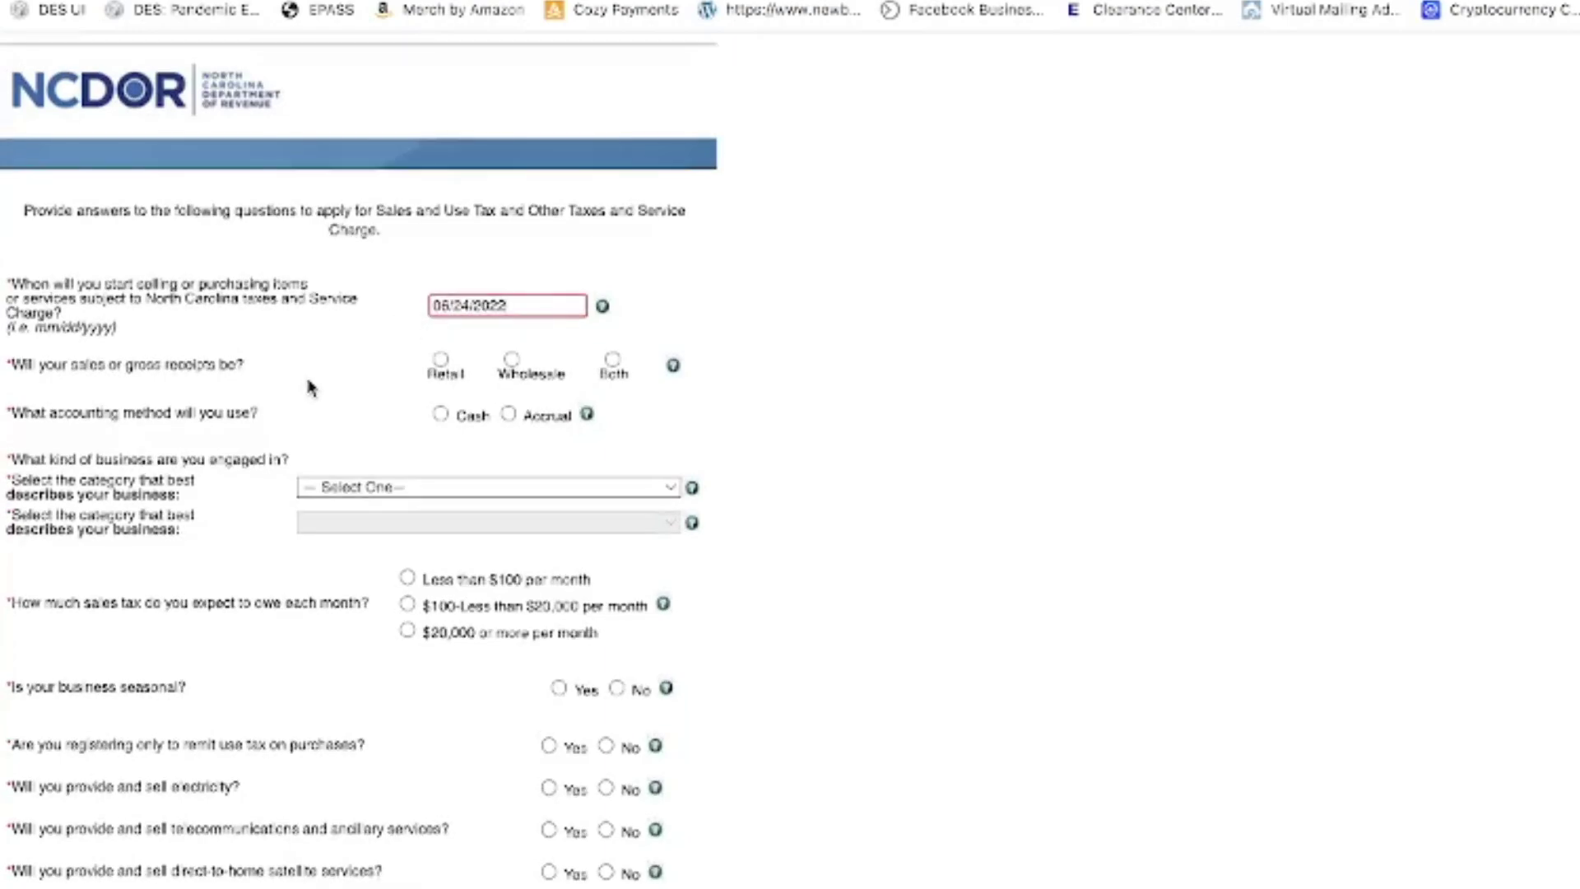
# - Set the sales or gross receipts to Both and the accounting method to Cash
pyautogui.click(511, 359)
pyautogui.click(440, 413)
pyautogui.click(612, 358)
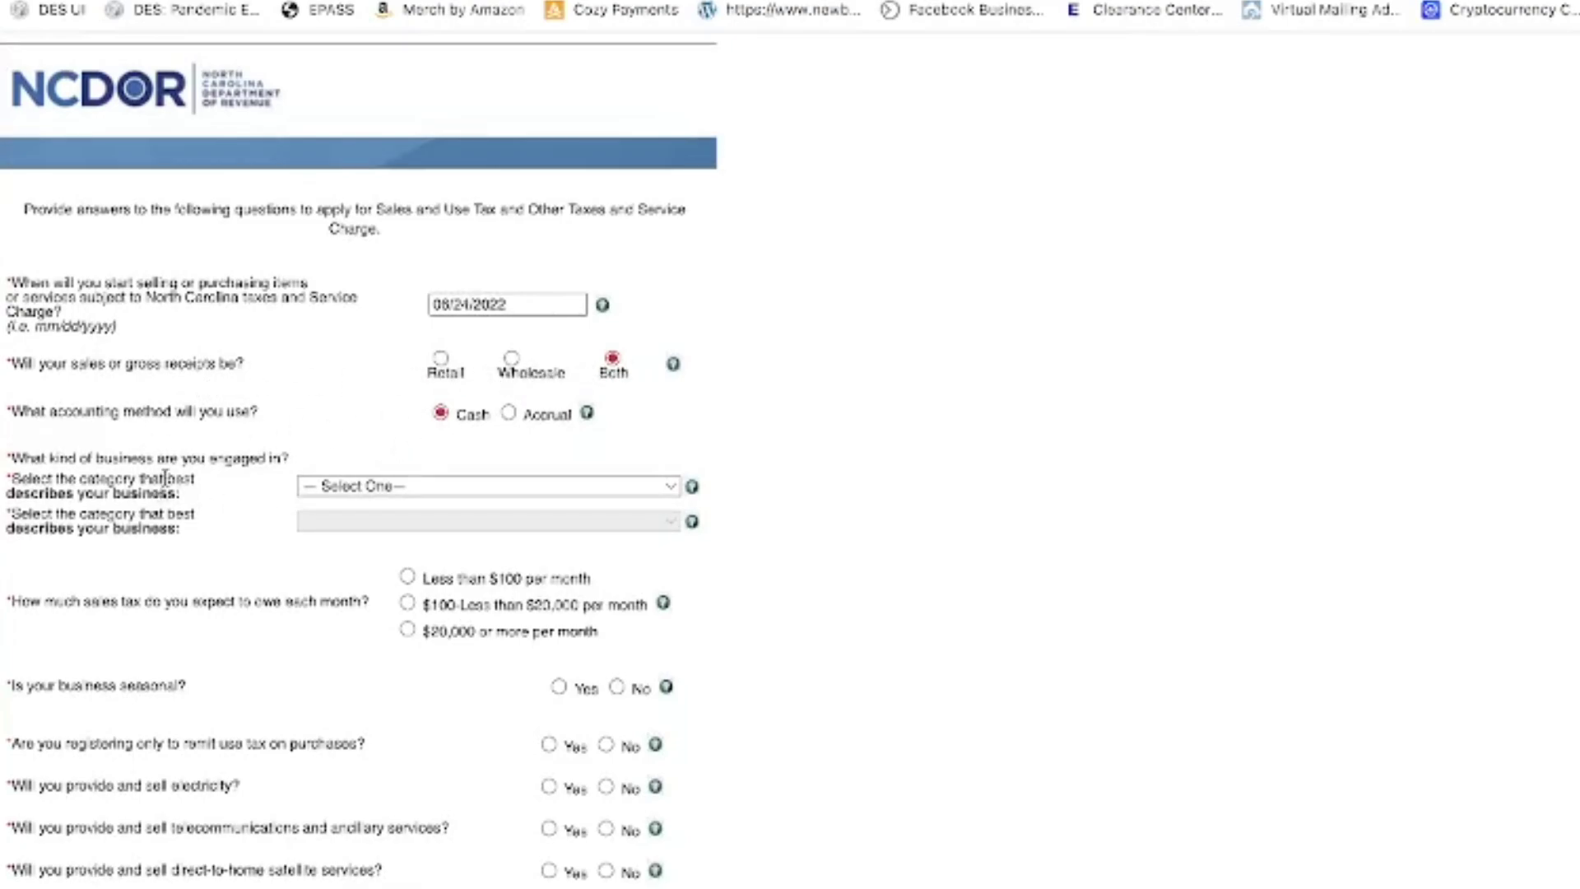
# - Set the business category to Apparel Group with the subcategory Clothing and accessory stores
pyautogui.click(664, 487)
pyautogui.click(533, 511)
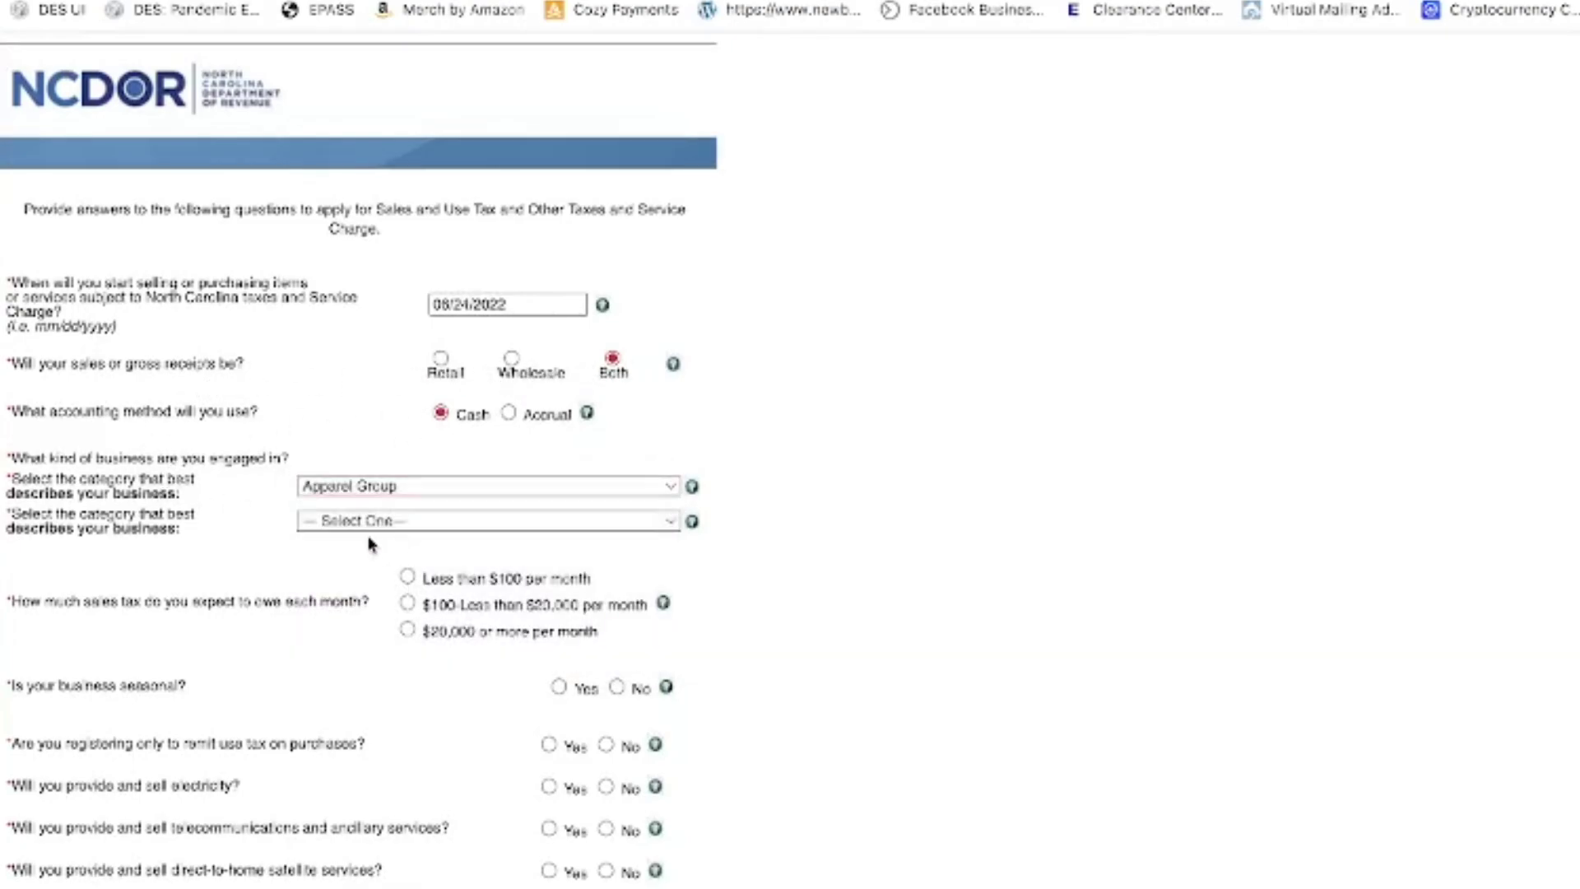
pyautogui.click(666, 521)
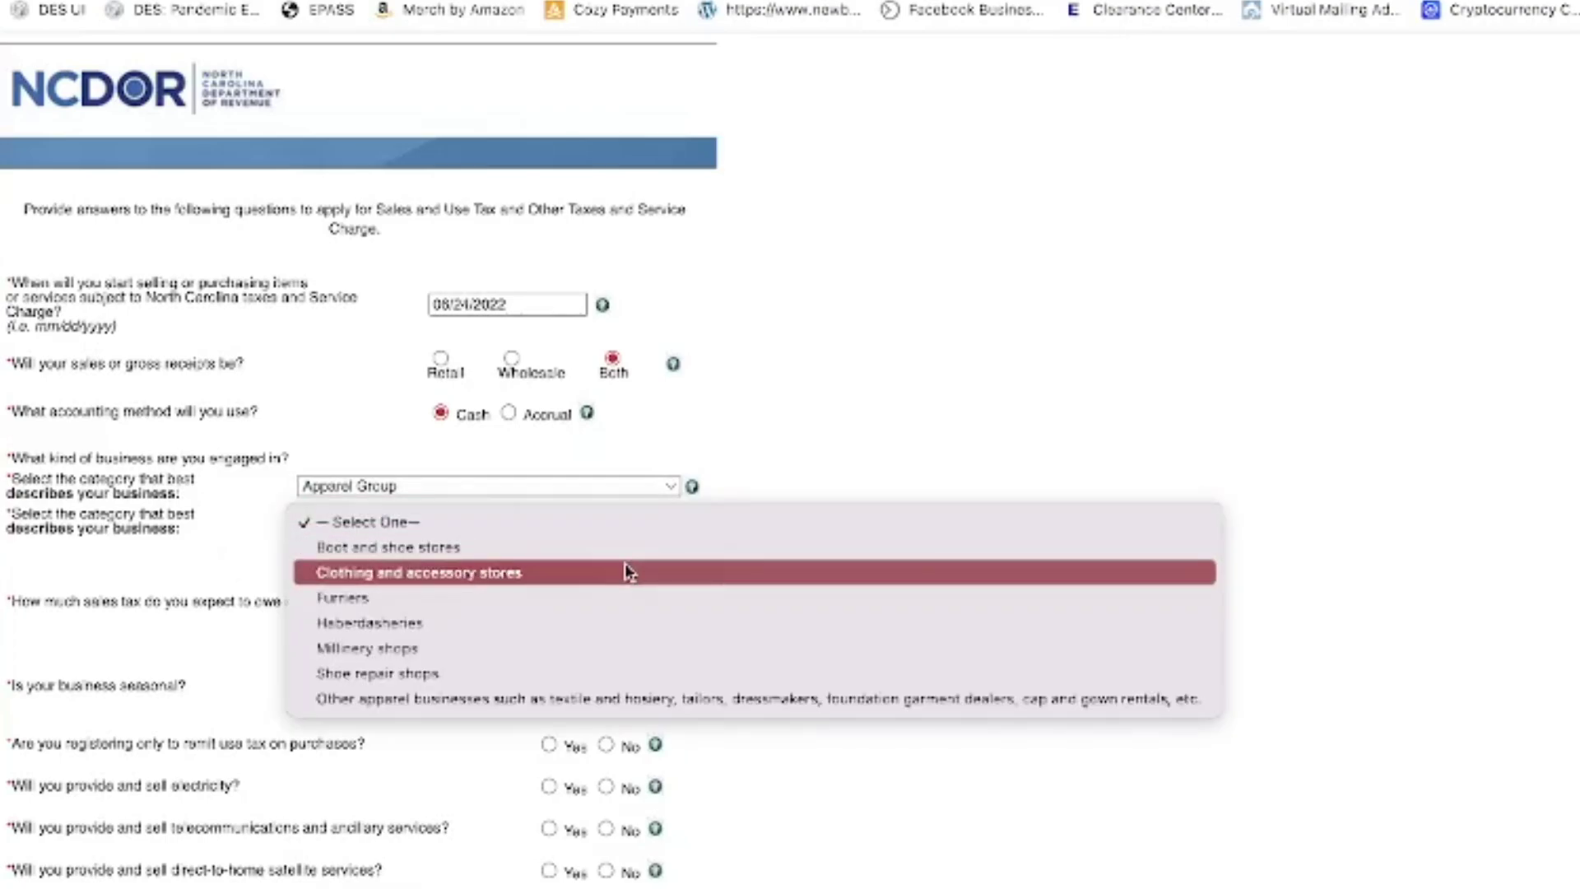
pyautogui.click(443, 576)
# - Set the expected monthly sales tax to $100-Less than $20,000 and mark the business as not seasonal
pyautogui.scroll(-1, 319, 609)
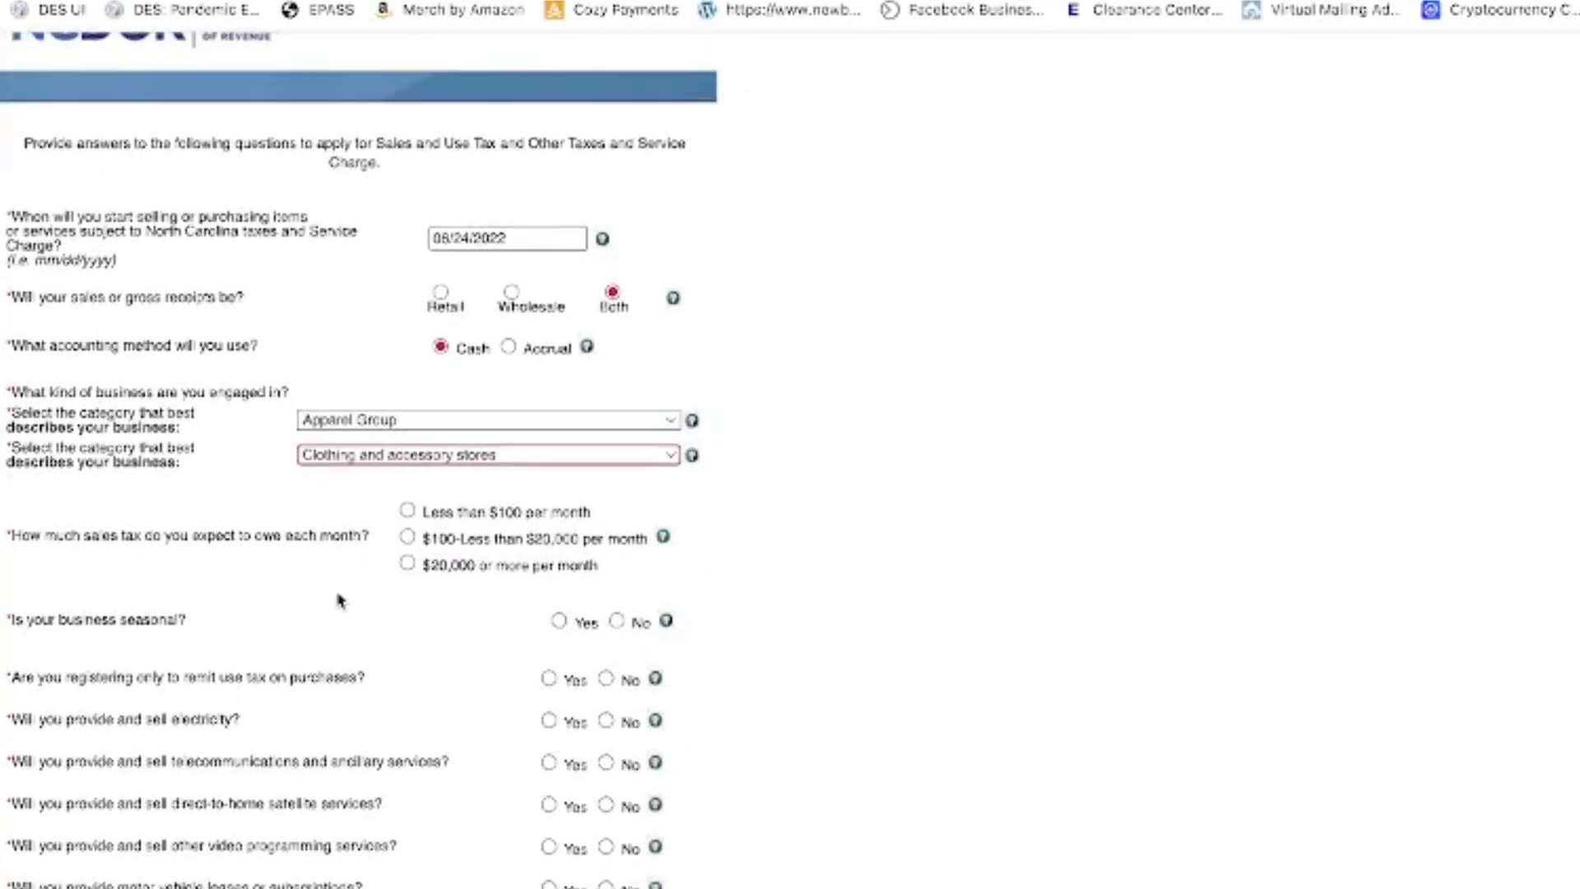
pyautogui.click(410, 540)
pyautogui.click(617, 593)
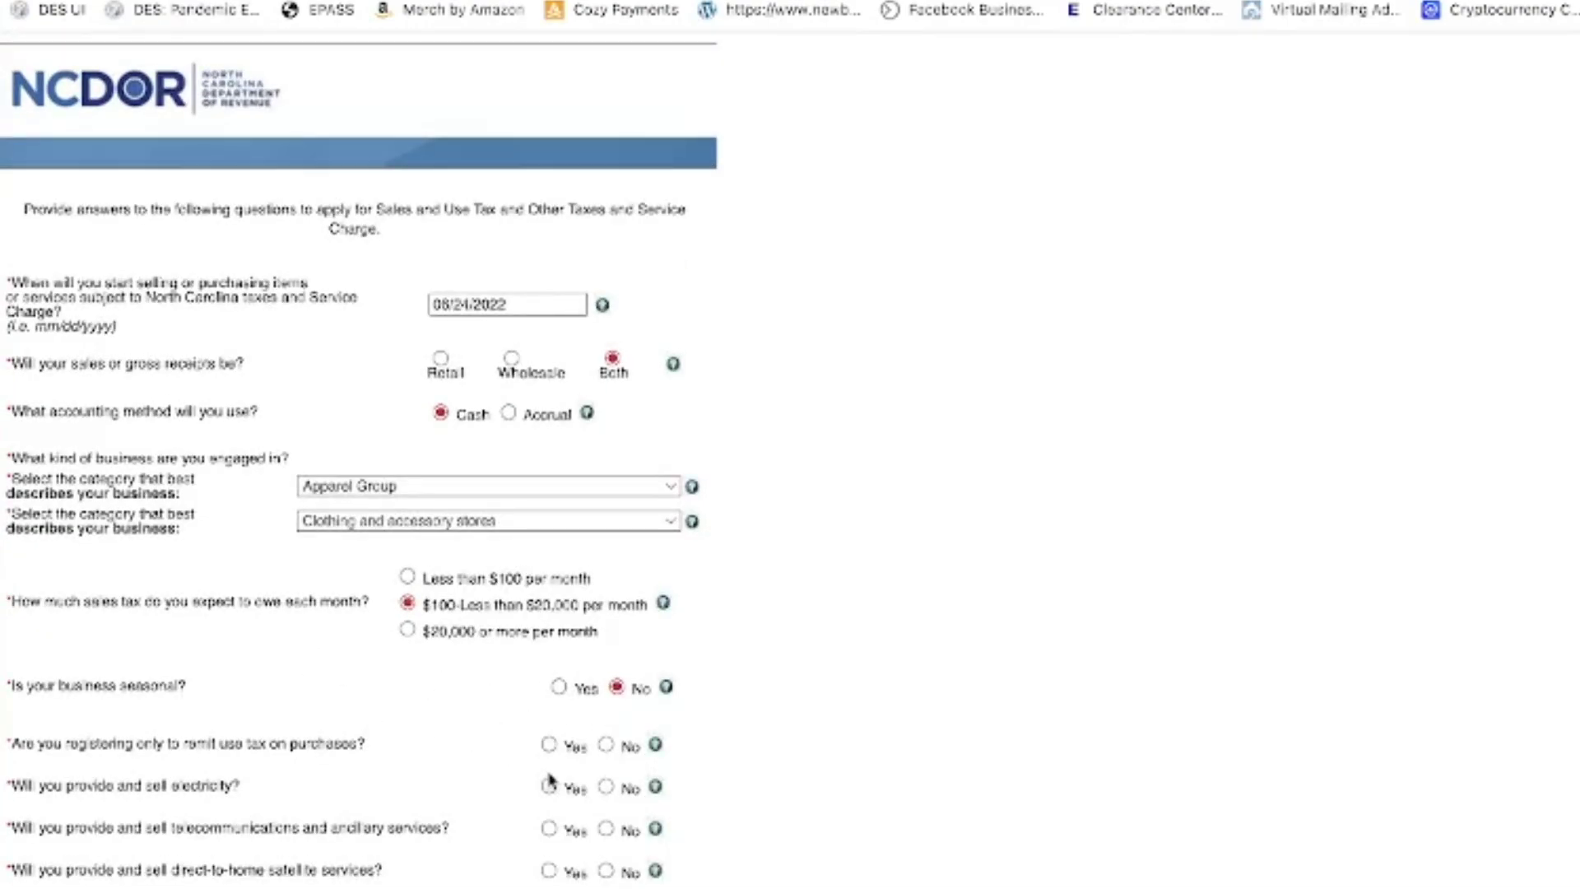
# - Answer Yes to registering only to remit use tax on purchases and No to all the remaining product and service questions
pyautogui.click(549, 745)
pyautogui.click(605, 787)
pyautogui.click(606, 829)
pyautogui.scroll(-5, 359, 455)
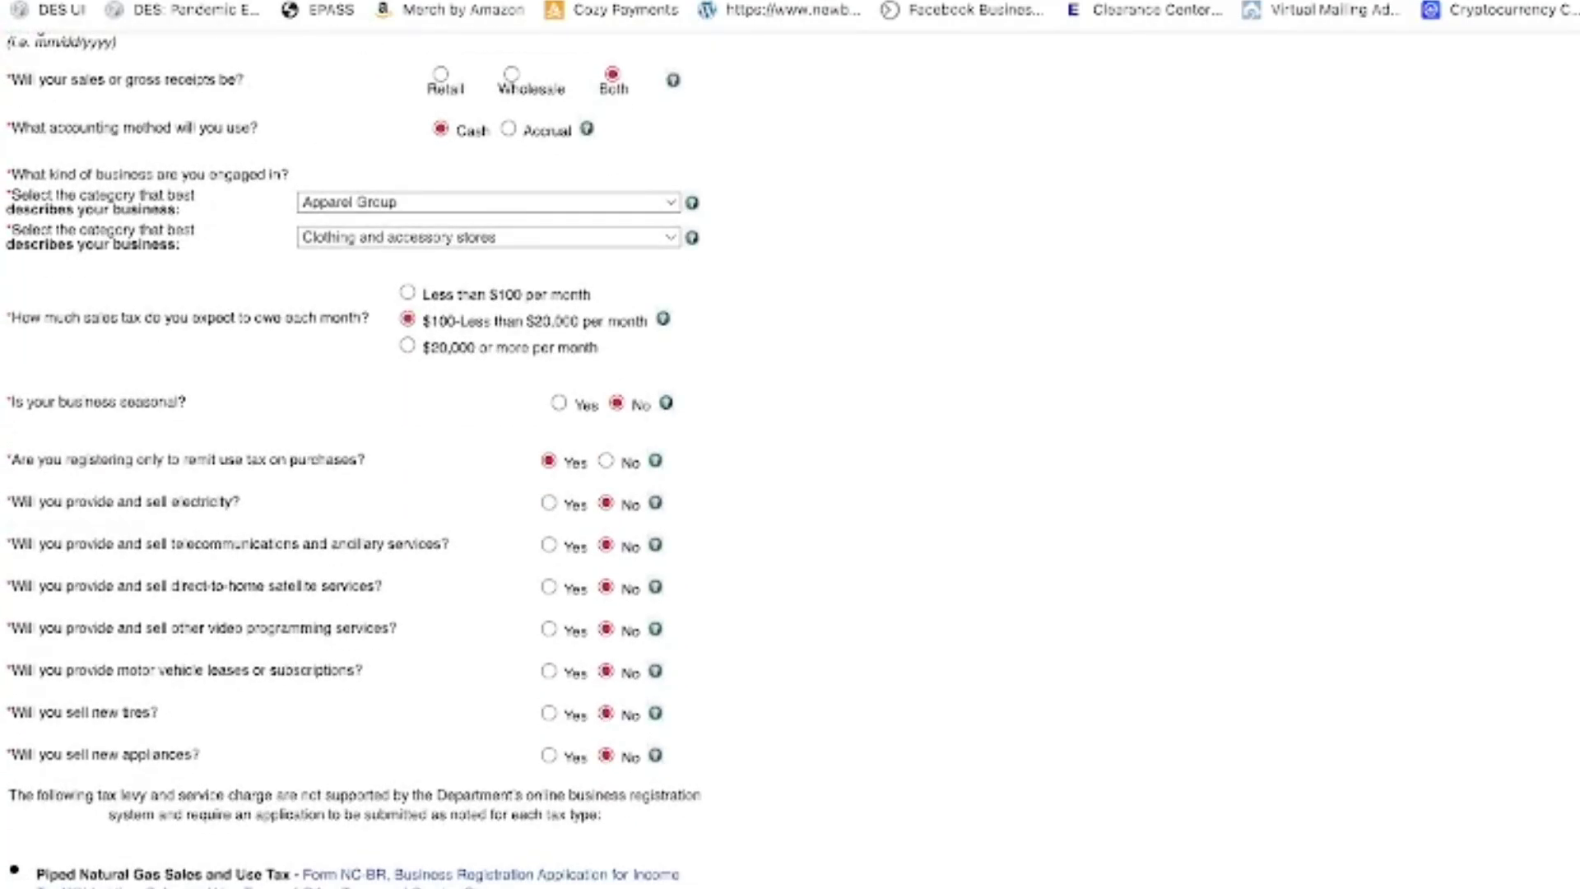
# - Review the tax answers, continue to the application's submit section, and agree to the certification statement
pyautogui.scroll(1, 367, 802)
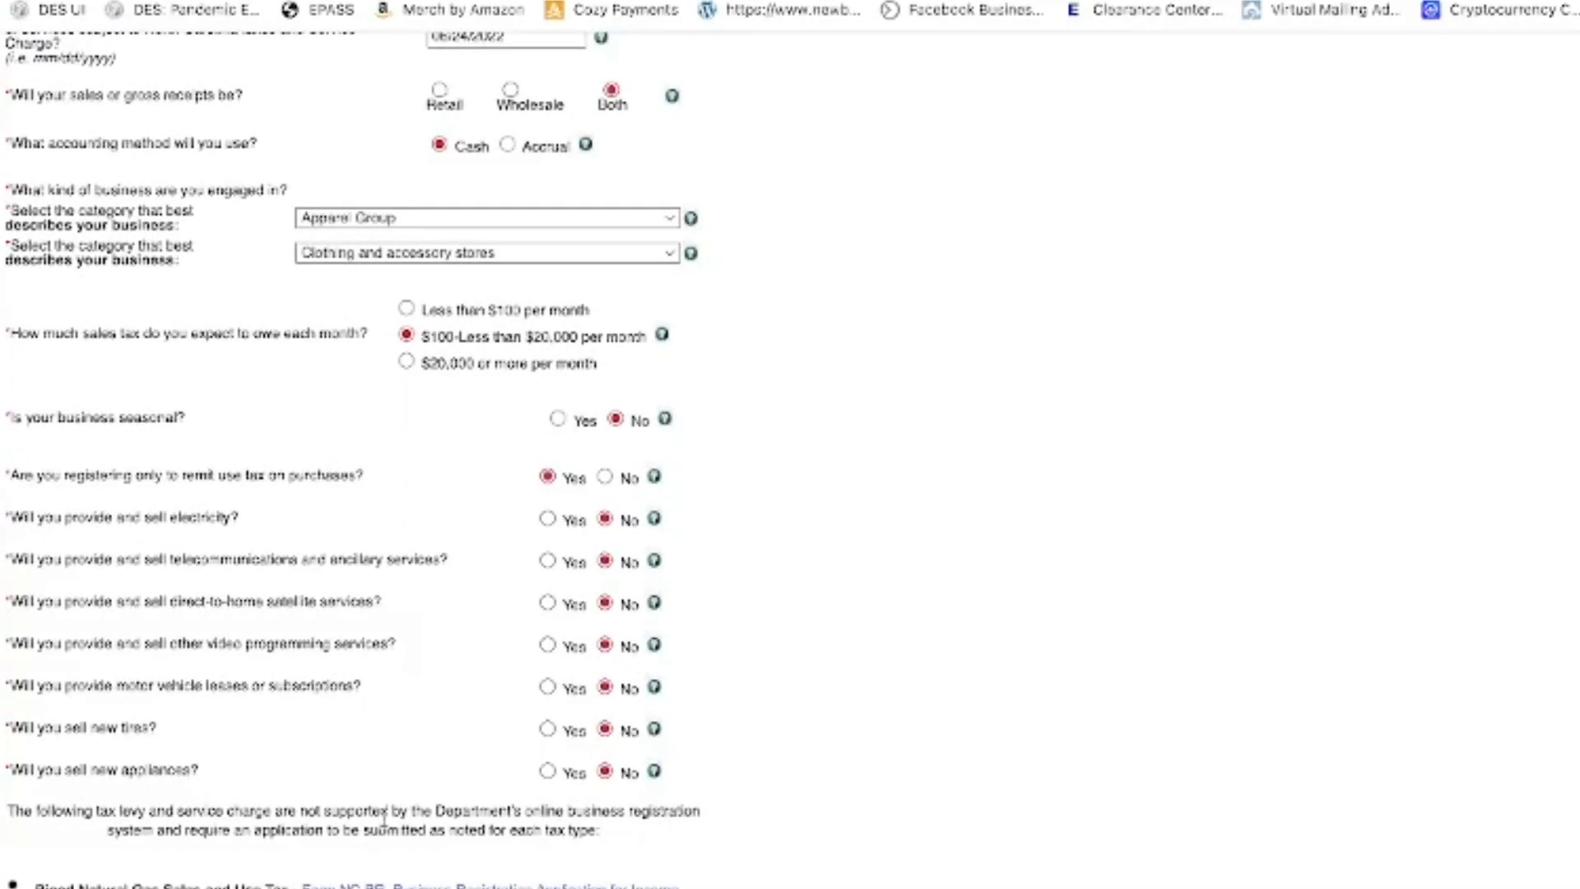
pyautogui.scroll(-1, 362, 811)
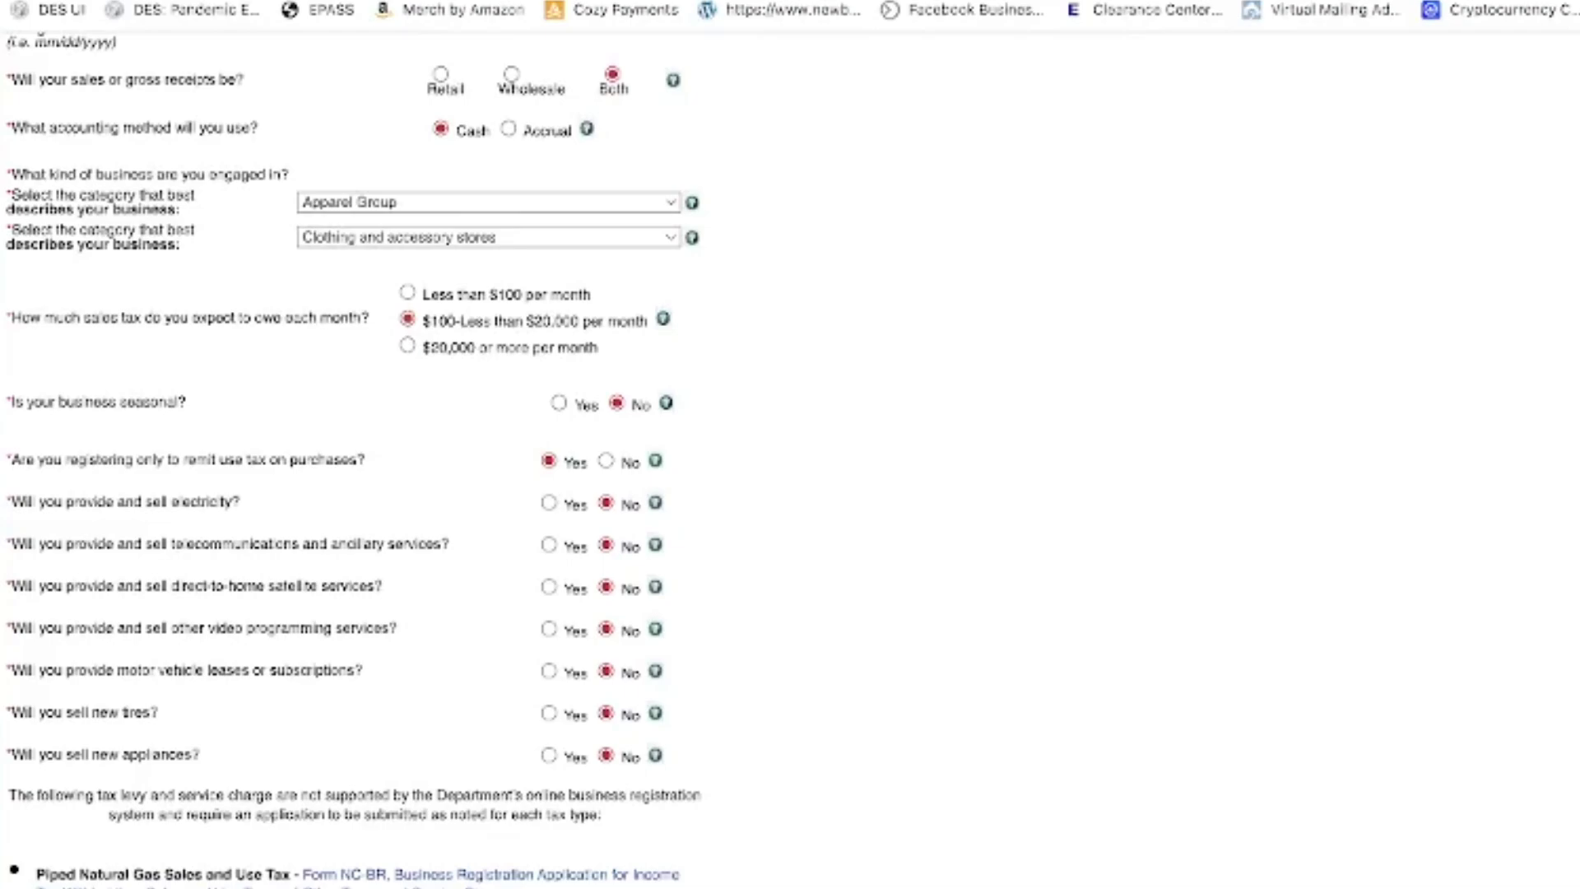
pyautogui.scroll(5, 376, 391)
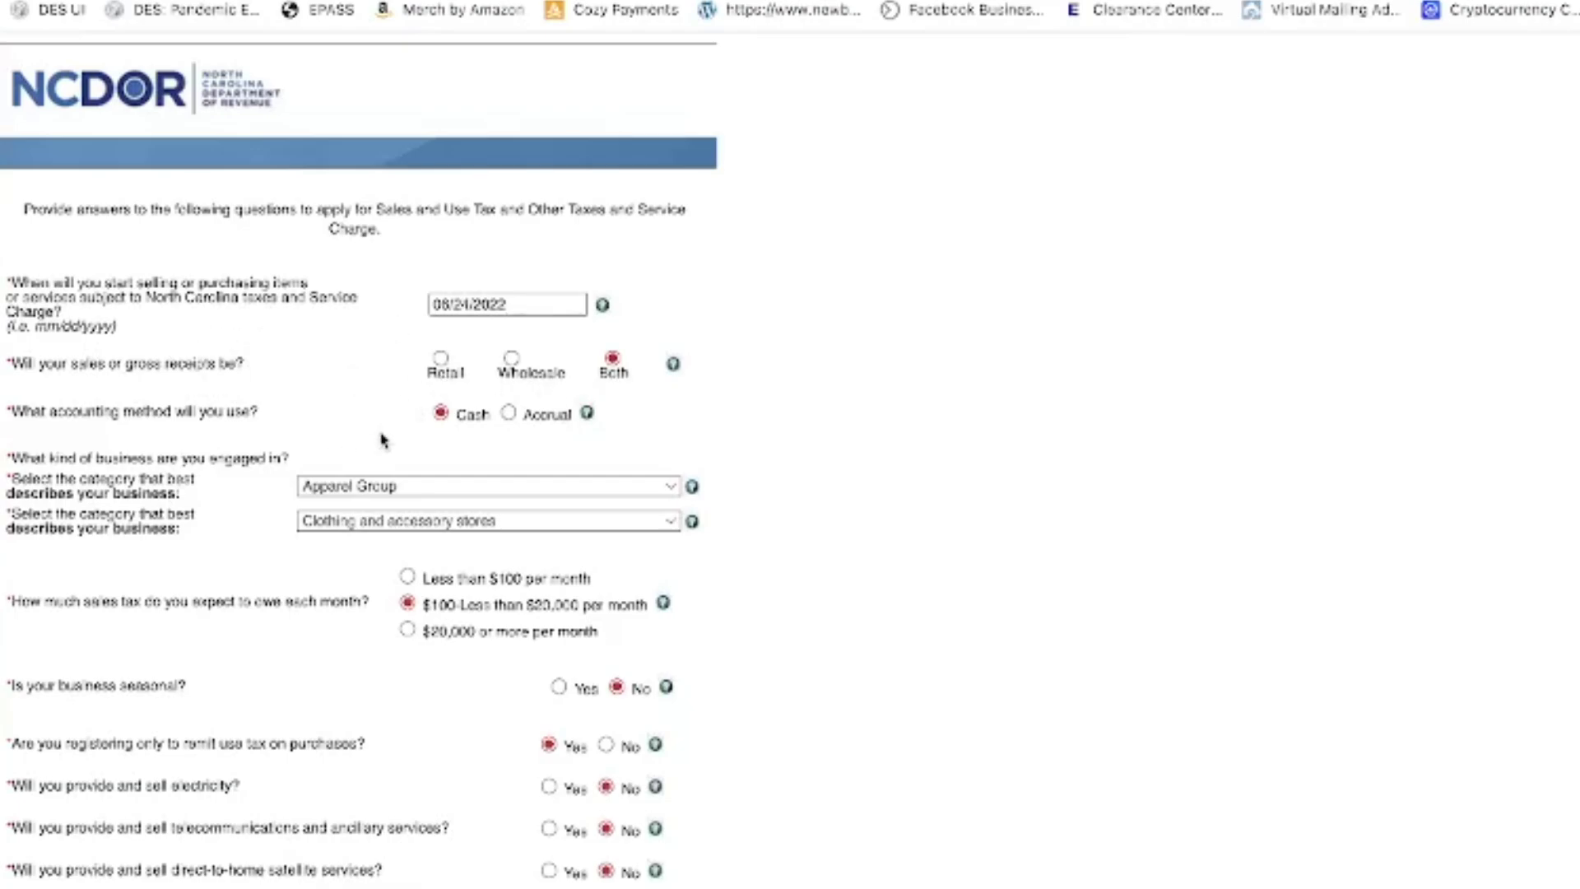
pyautogui.scroll(-5, 416, 680)
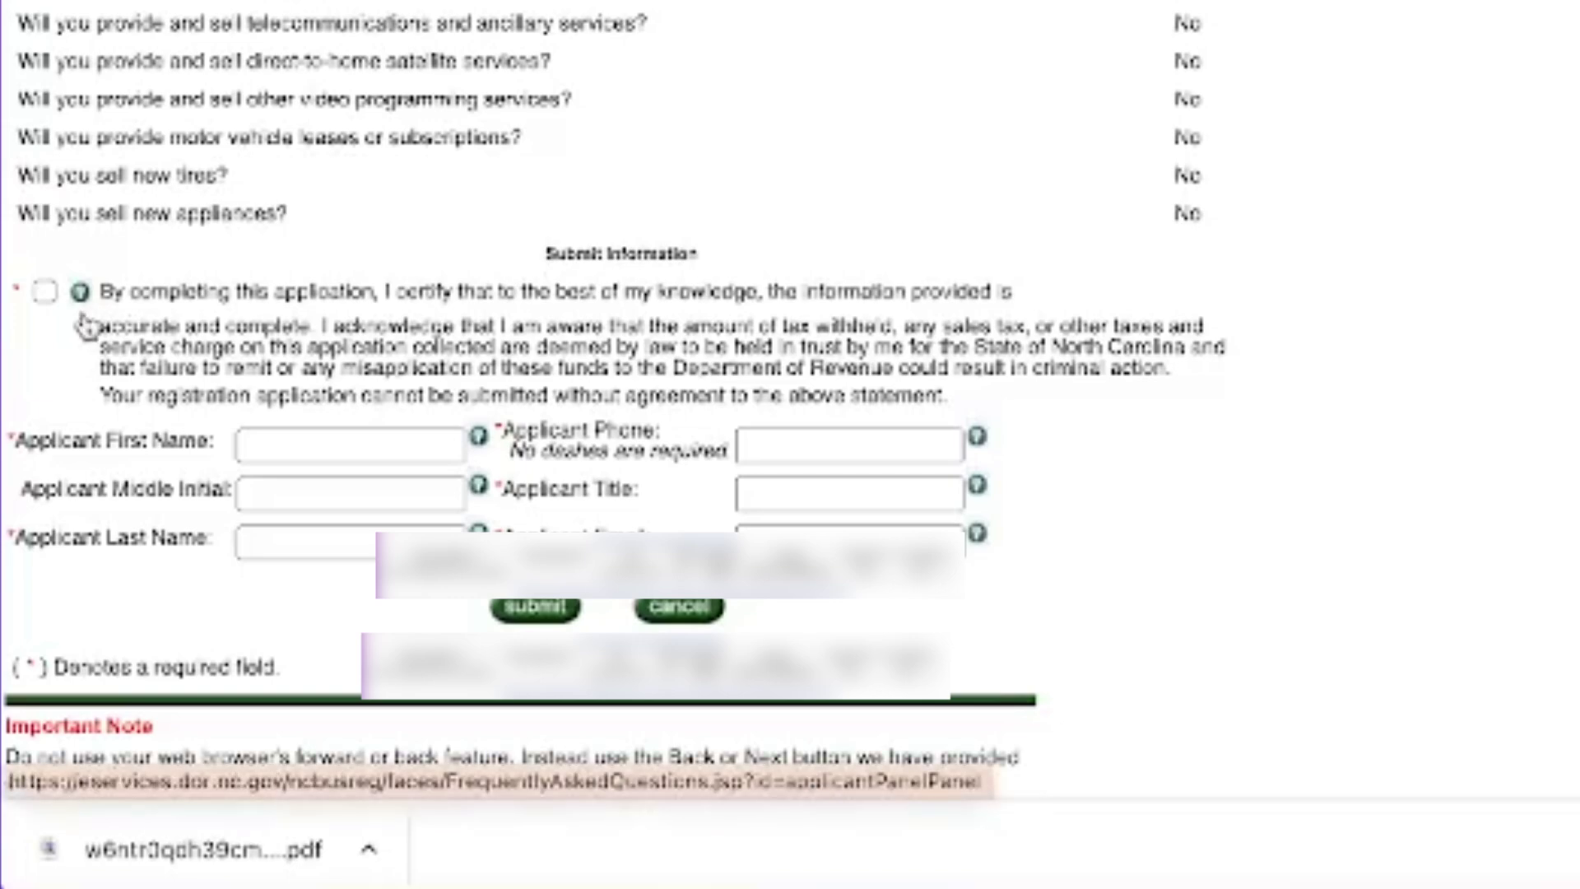
pyautogui.click(45, 292)
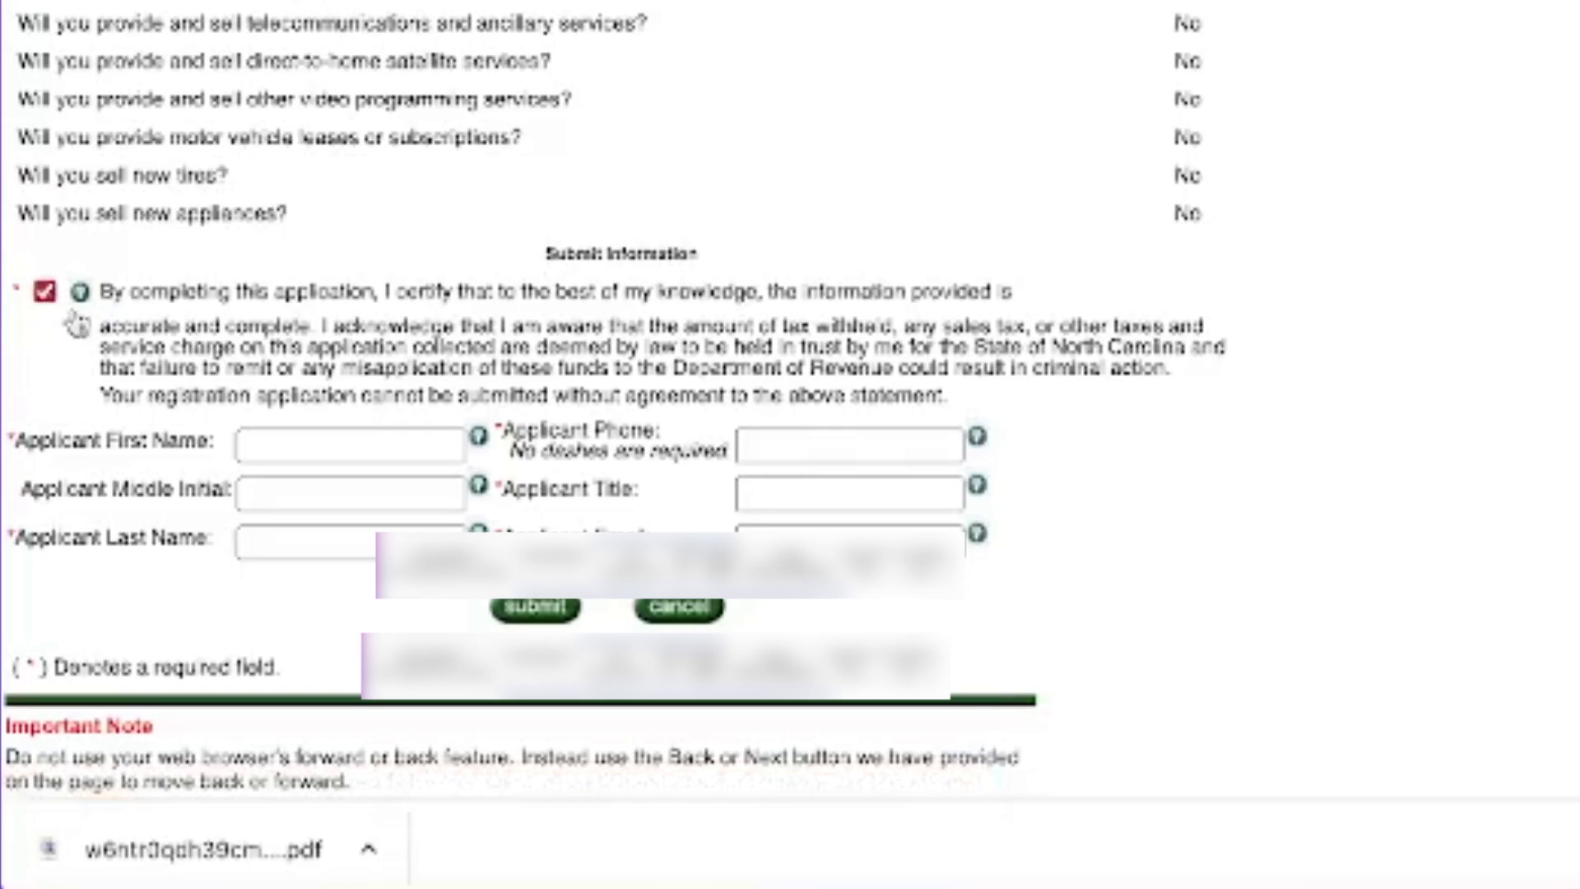